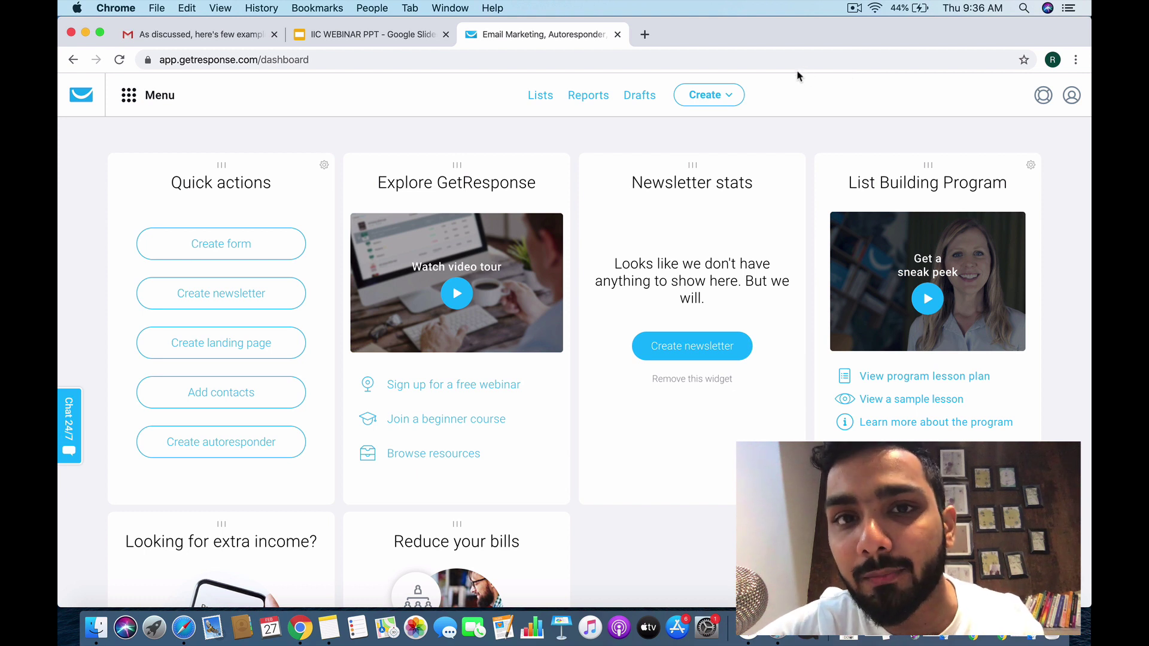
# Go to Autoresponders and review the seven instagram_influencer autoresponders and their open-rate figures
pyautogui.click(134, 101)
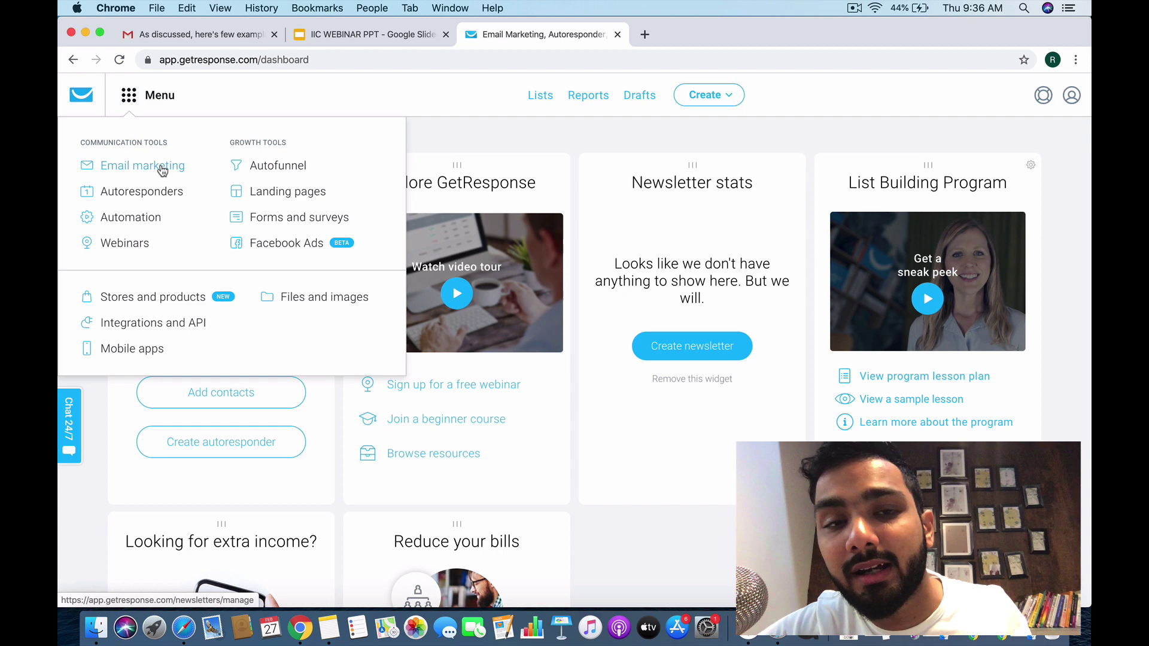
pyautogui.click(172, 200)
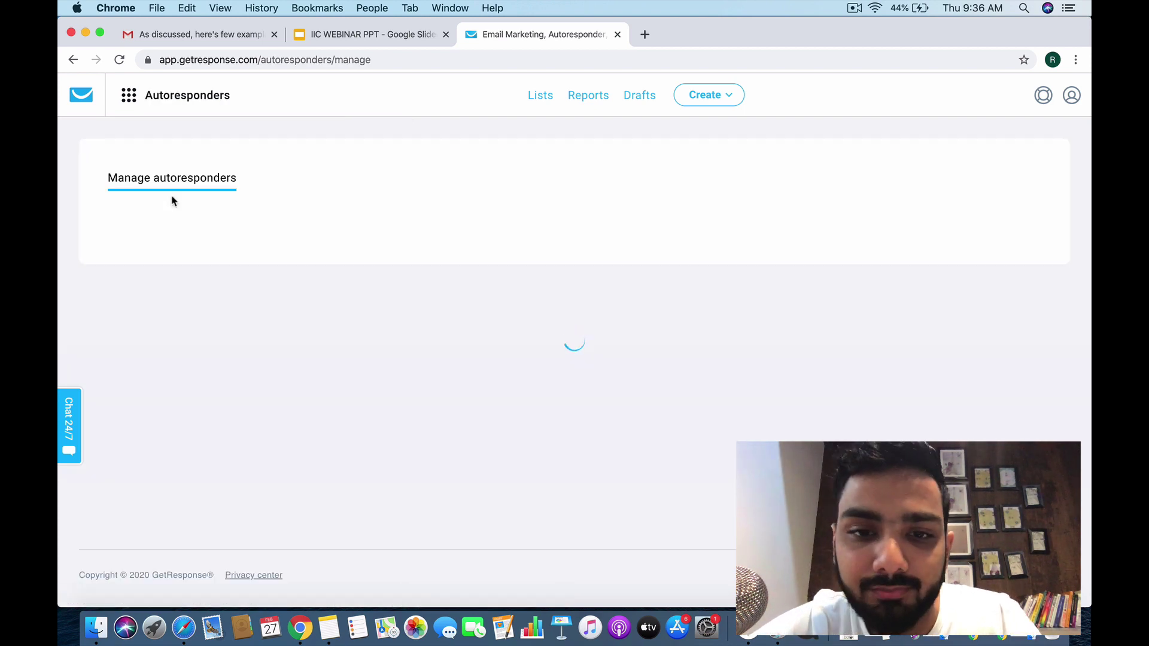
pyautogui.scroll(-5, 260, 370)
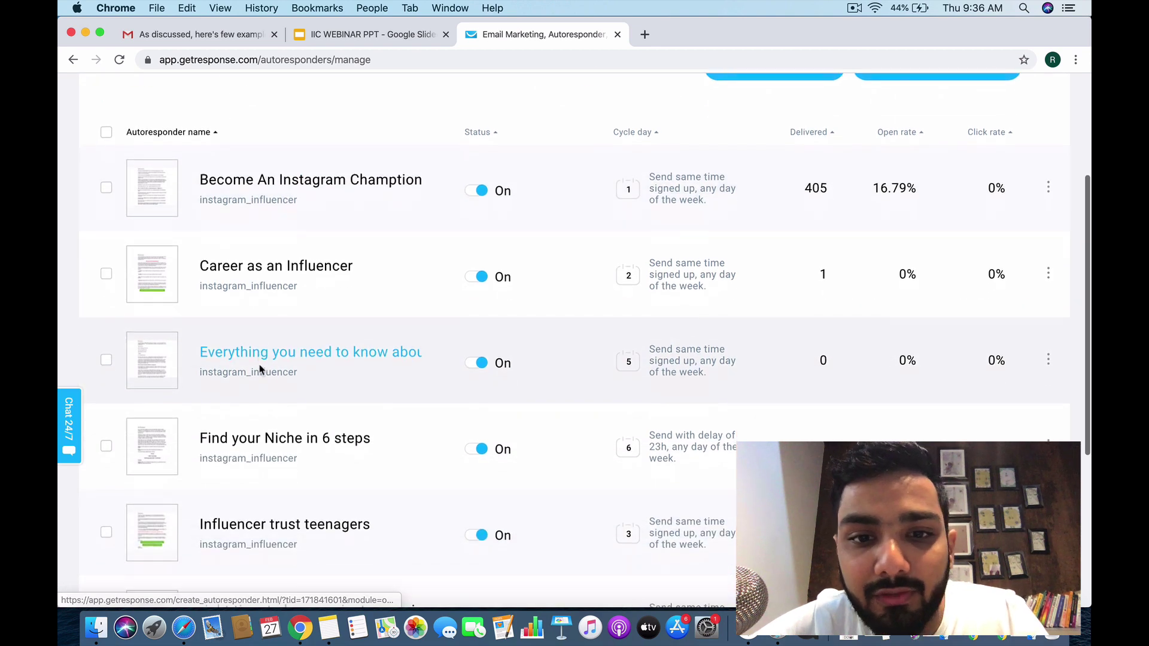
pyautogui.scroll(-4, 259, 368)
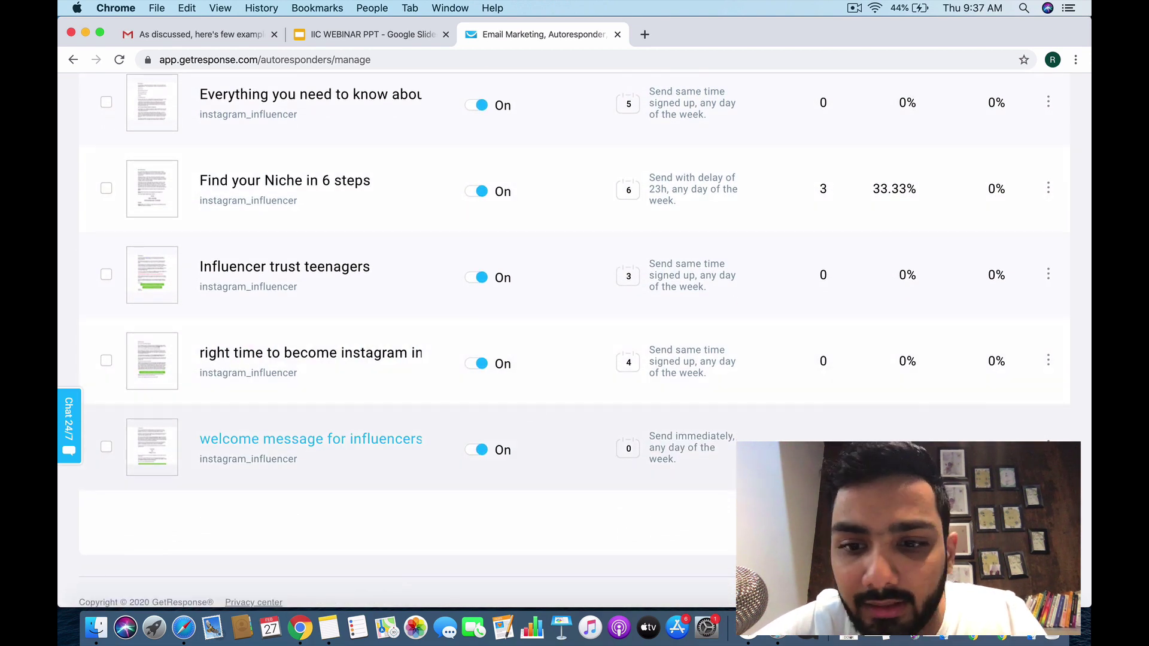
pyautogui.scroll(5, 820, 441)
pyautogui.scroll(-3, 820, 440)
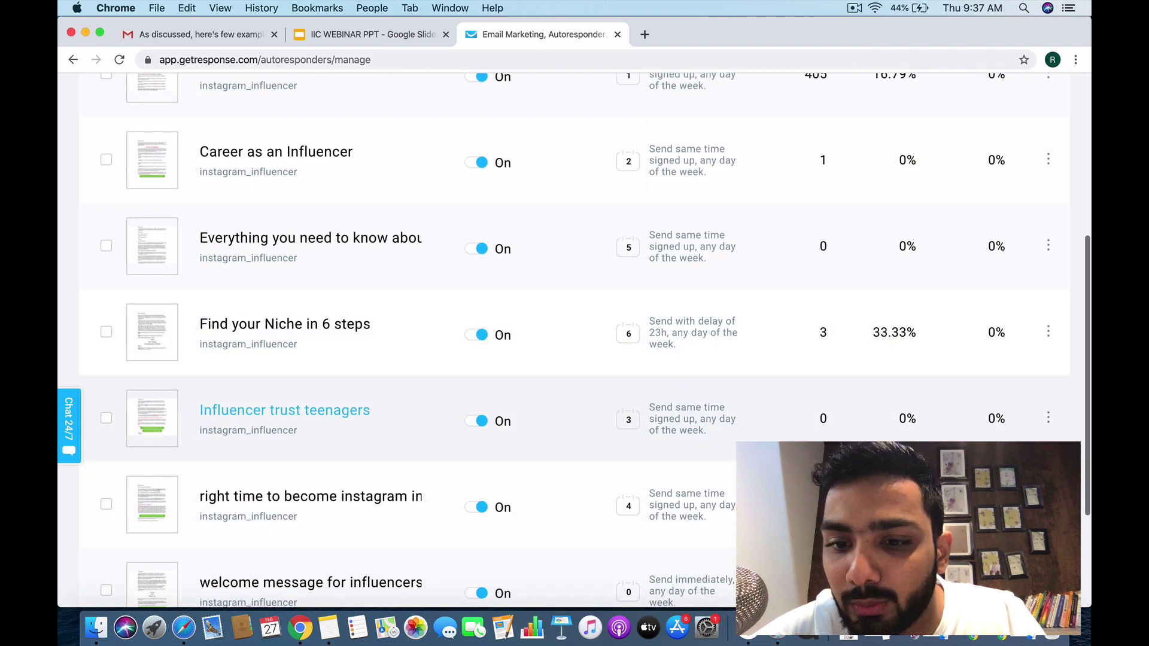
pyautogui.scroll(3, 819, 479)
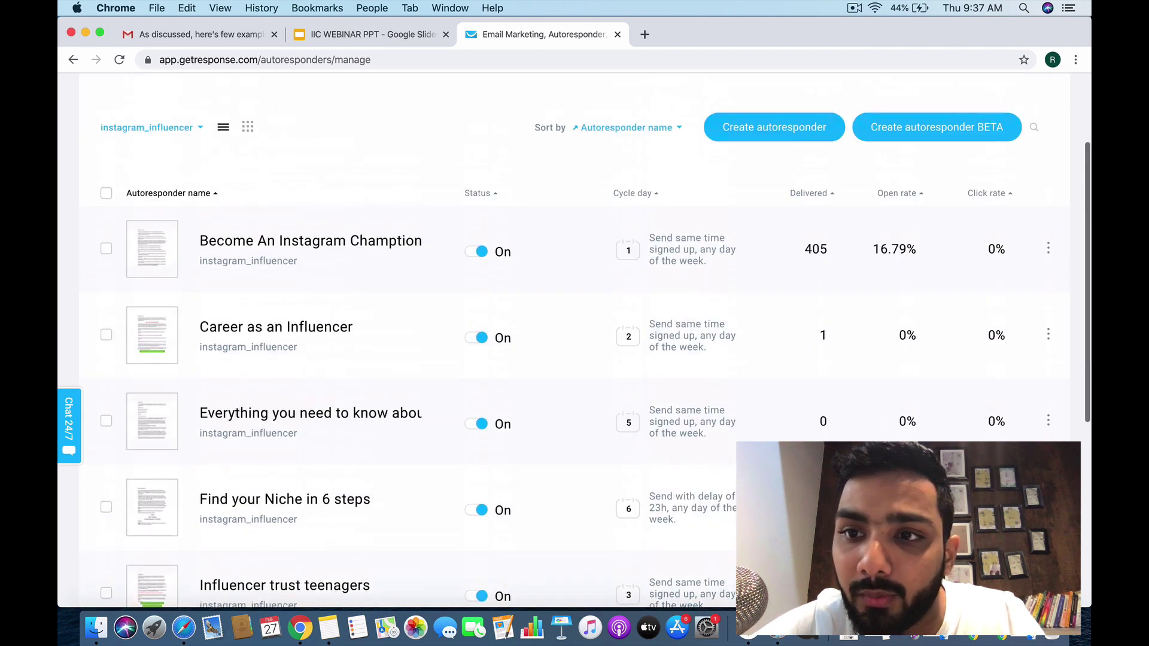
pyautogui.scroll(-3, 829, 348)
pyautogui.scroll(6, 829, 348)
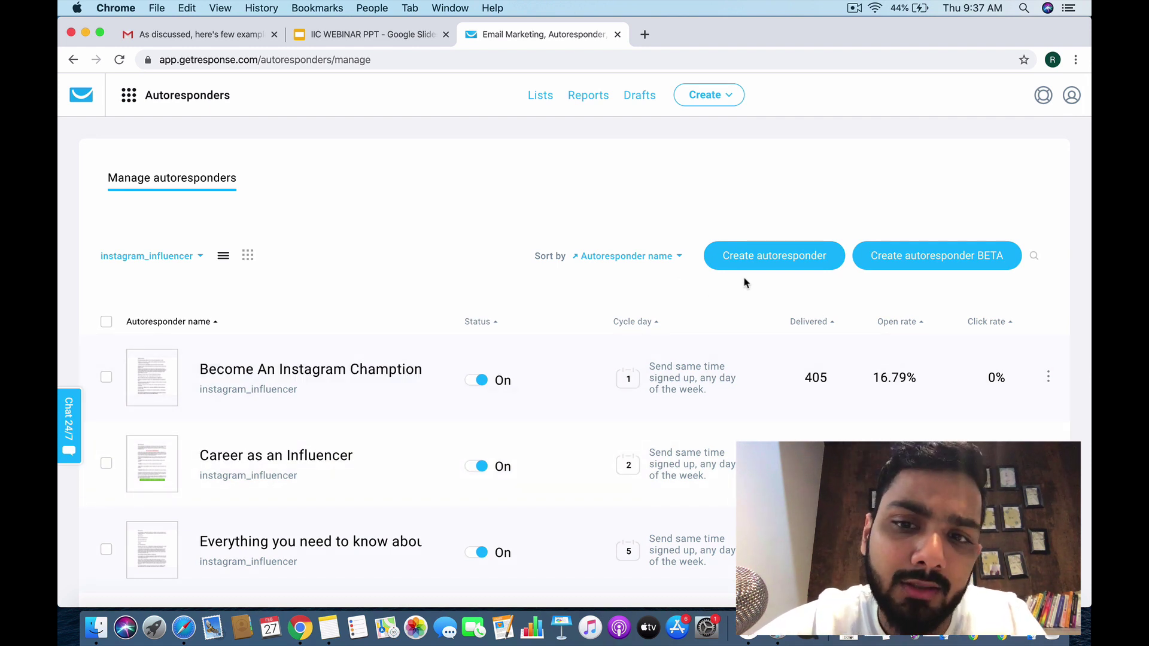
# Create an autoresponder named "welcome to rihsi's list", keeping the current contact list
pyautogui.click(778, 264)
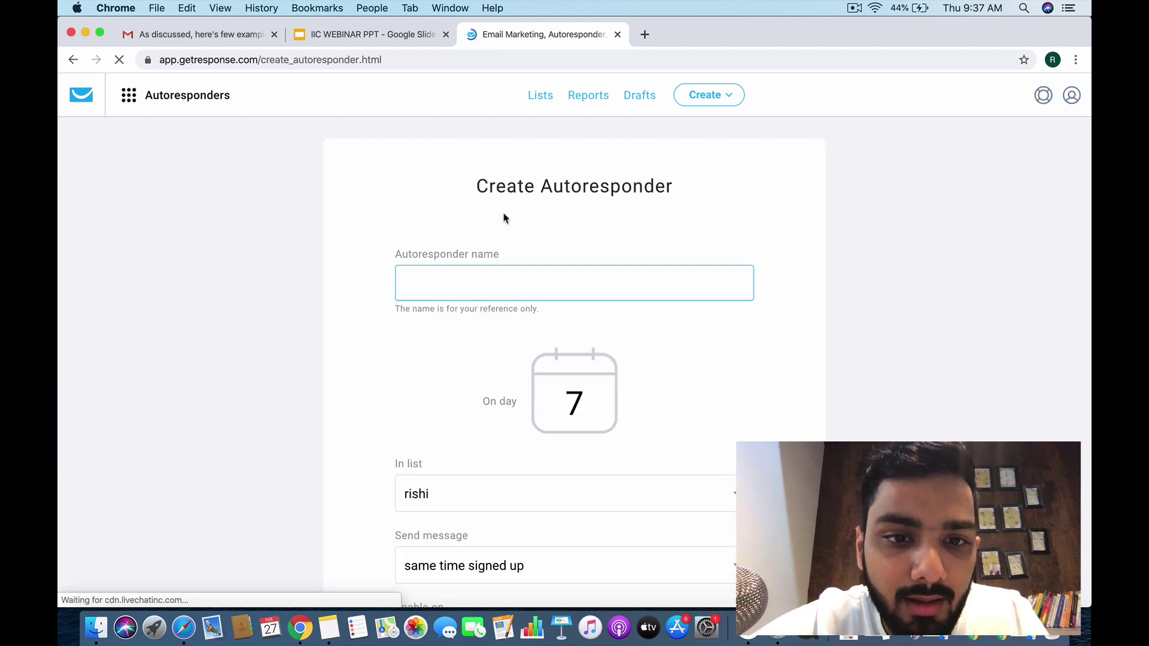
pyautogui.write('welc')
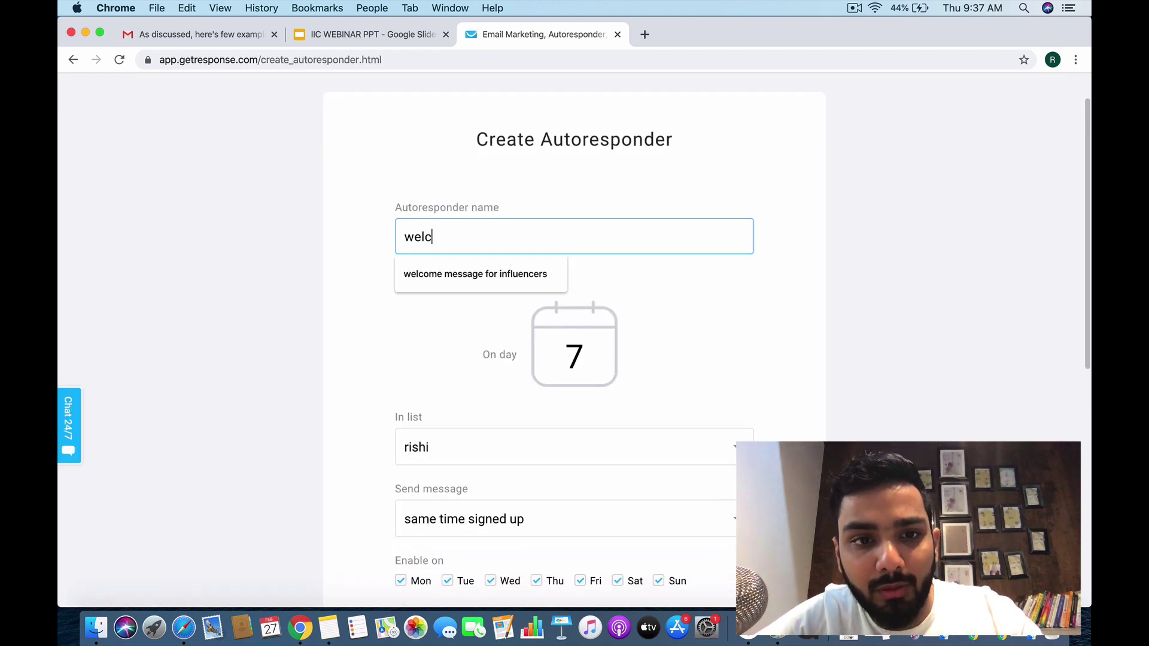
pyautogui.write('ome to rih')
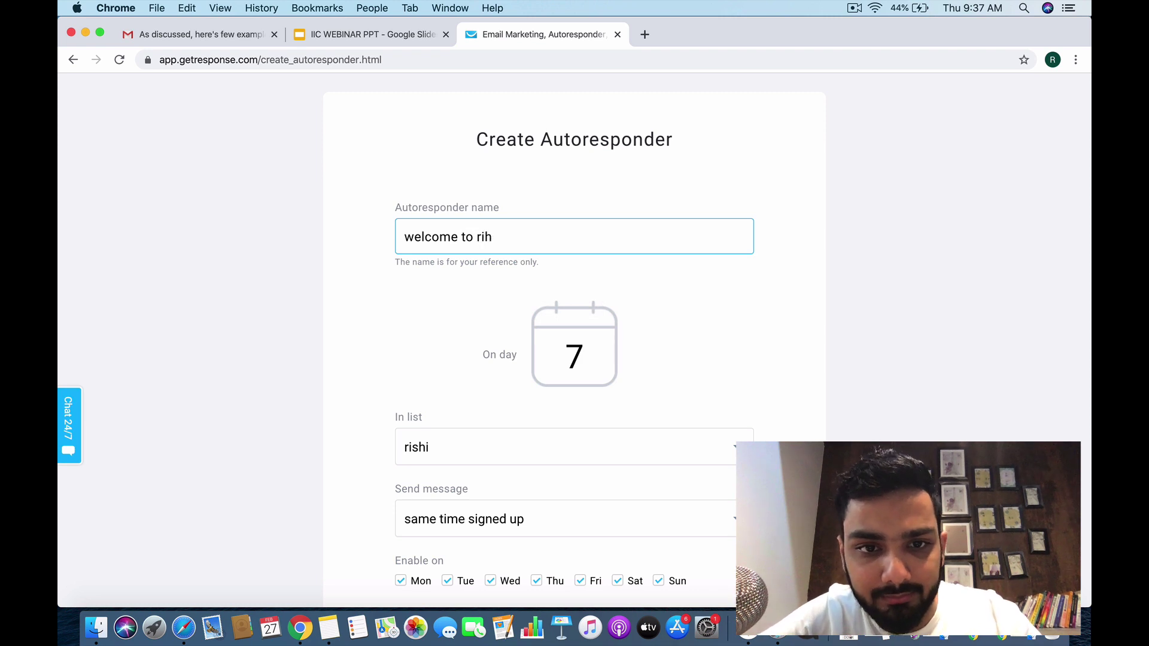
pyautogui.write("si's ")
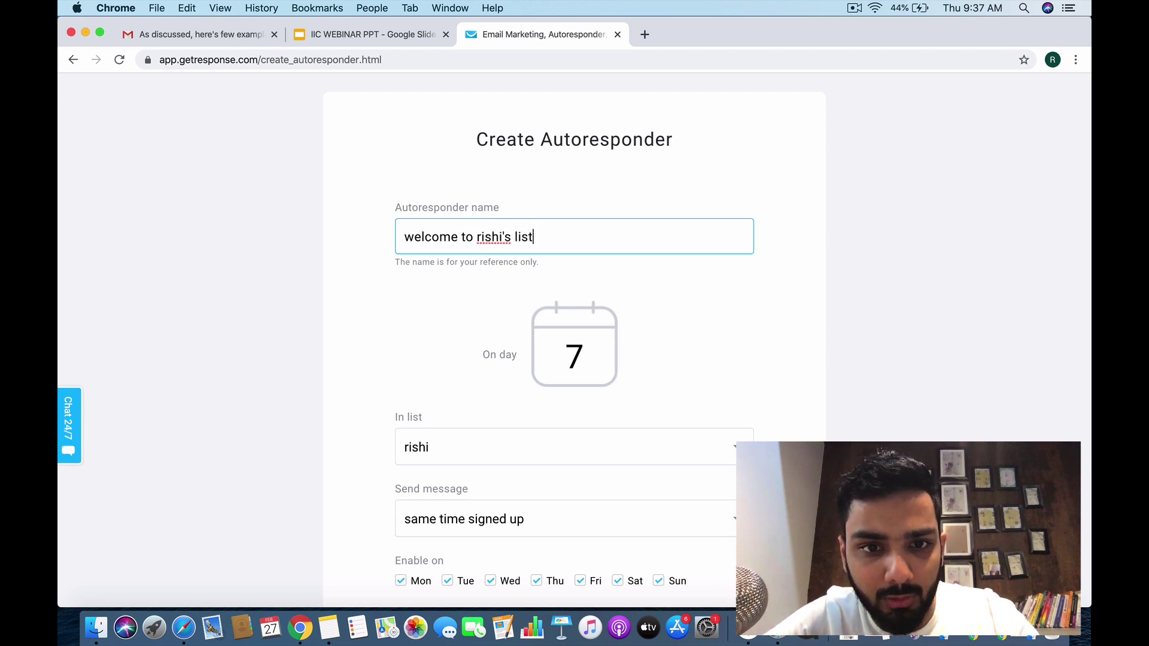
pyautogui.write('list')
pyautogui.scroll(-5, 484, 353)
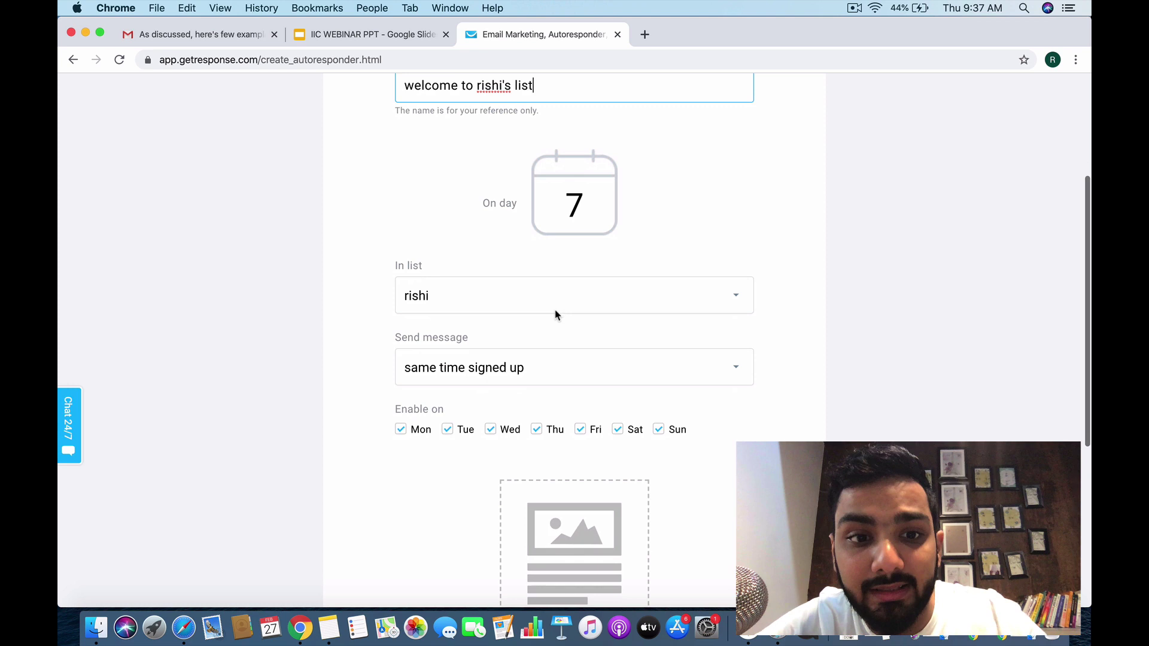
pyautogui.click(567, 305)
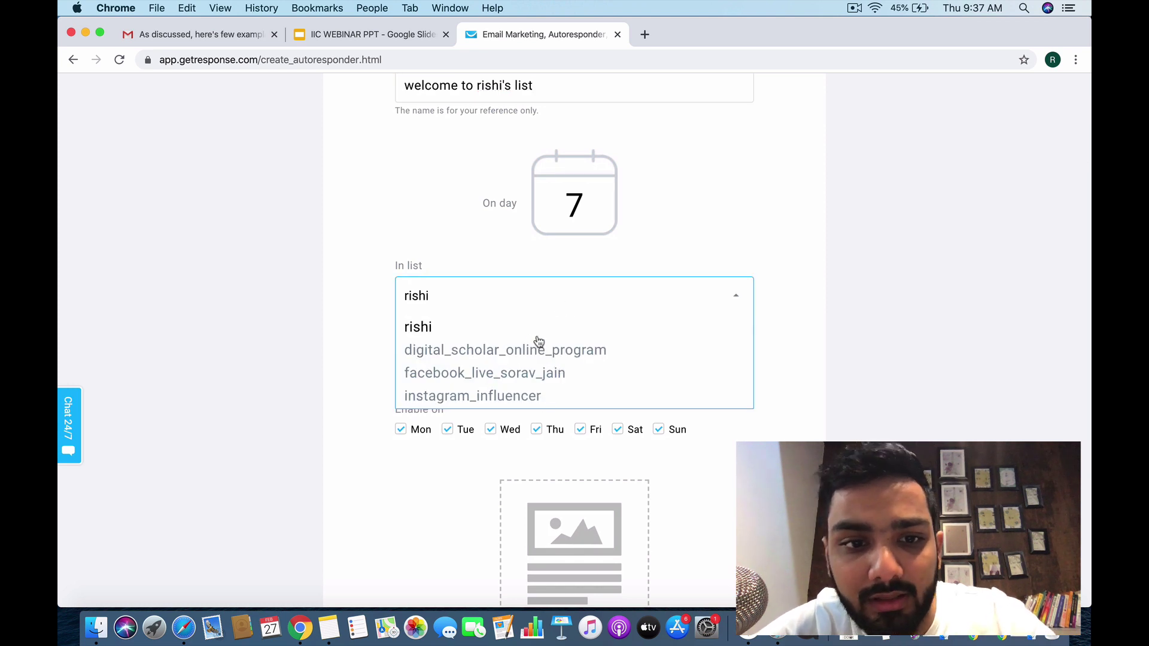
pyautogui.click(428, 333)
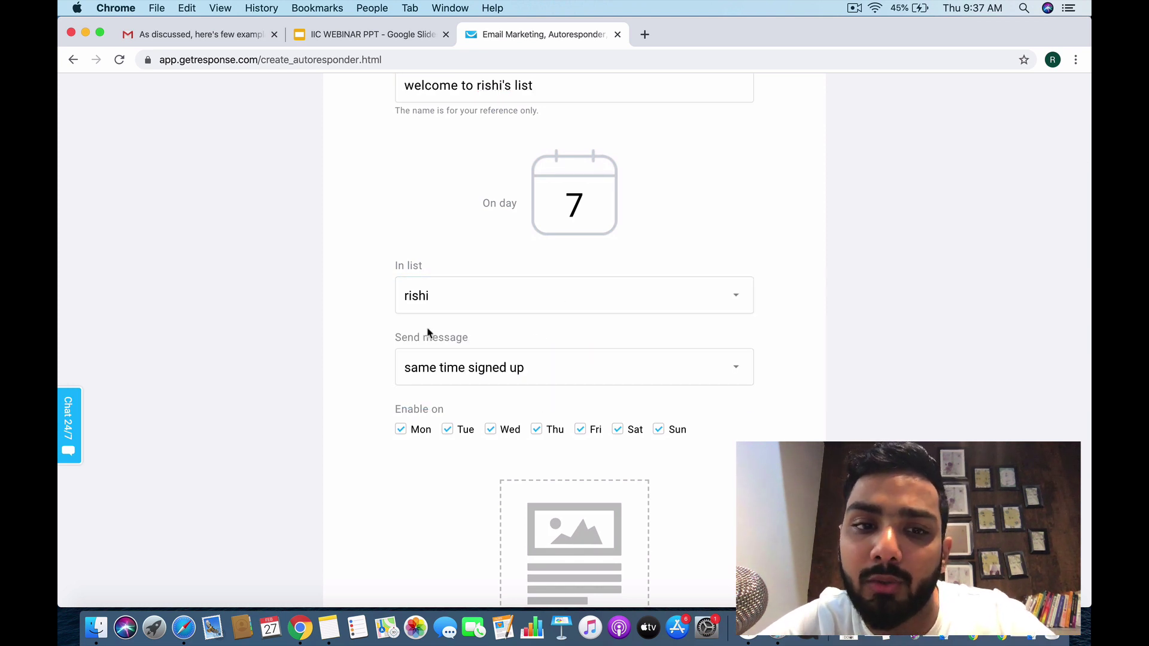
# Keep send timing at 'immediately' and change the cycle day from 7 to 0
pyautogui.scroll(-1, 429, 333)
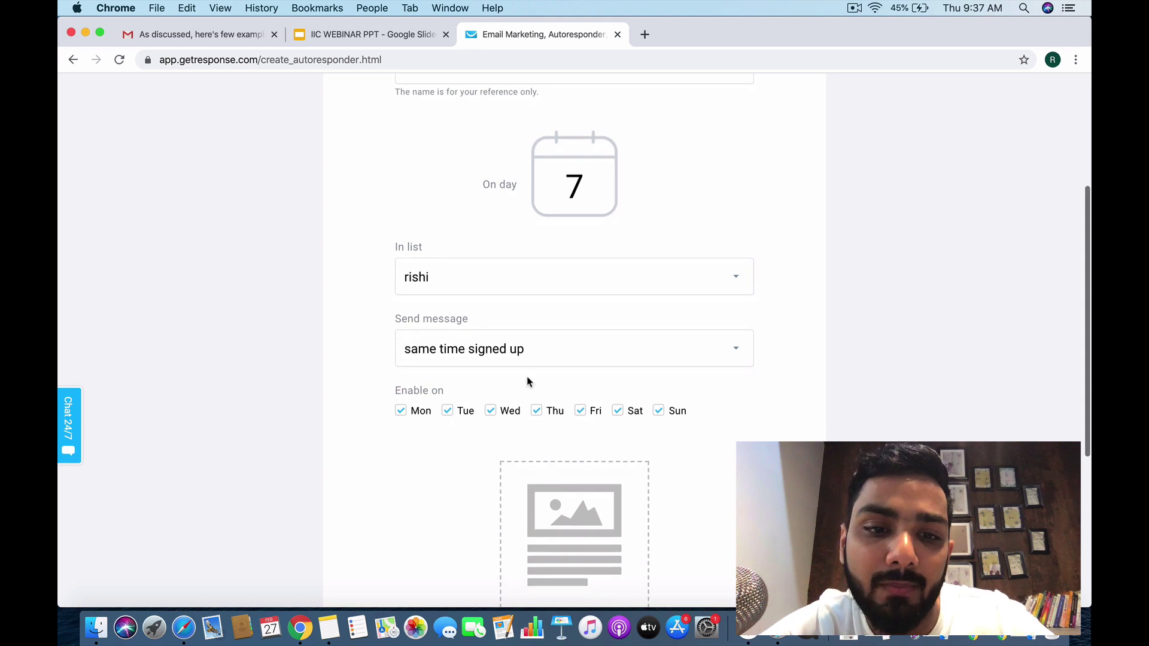
pyautogui.scroll(-2, 547, 371)
pyautogui.click(577, 328)
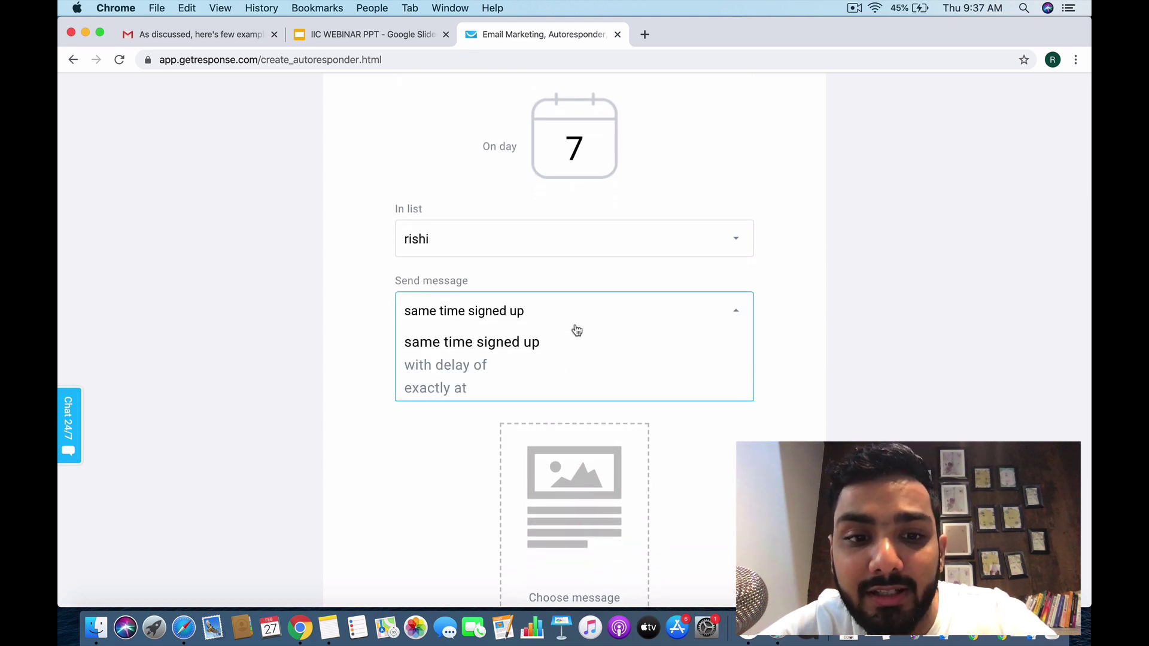
pyautogui.click(526, 348)
pyautogui.press('BackSpace')
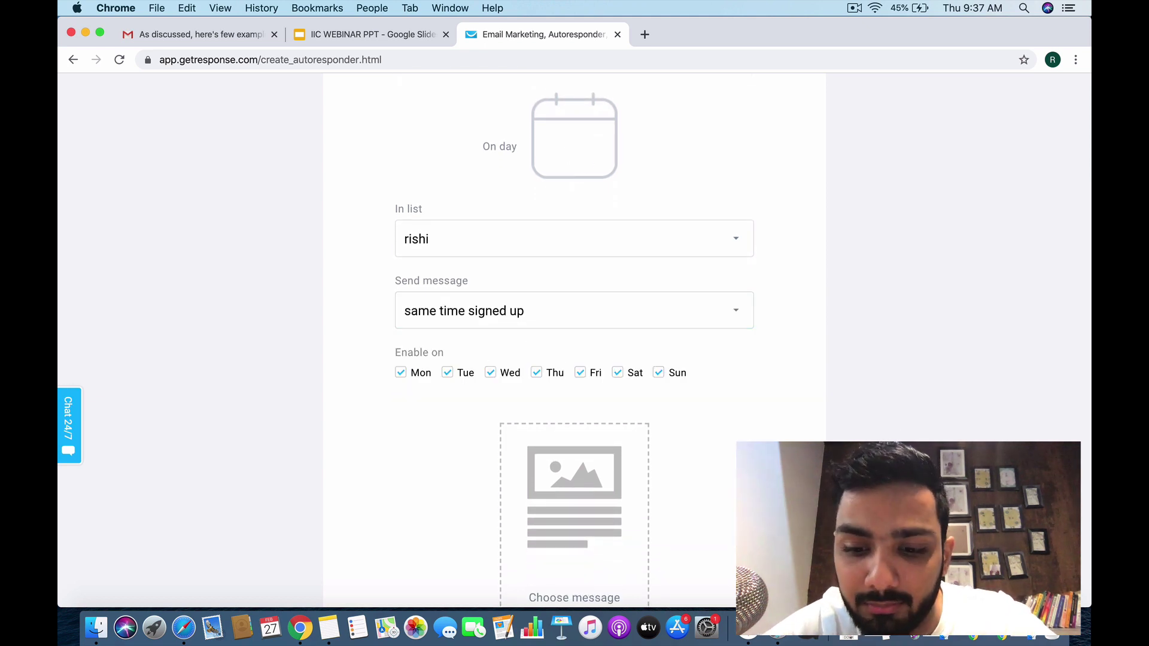
pyautogui.write('0')
pyautogui.click(594, 311)
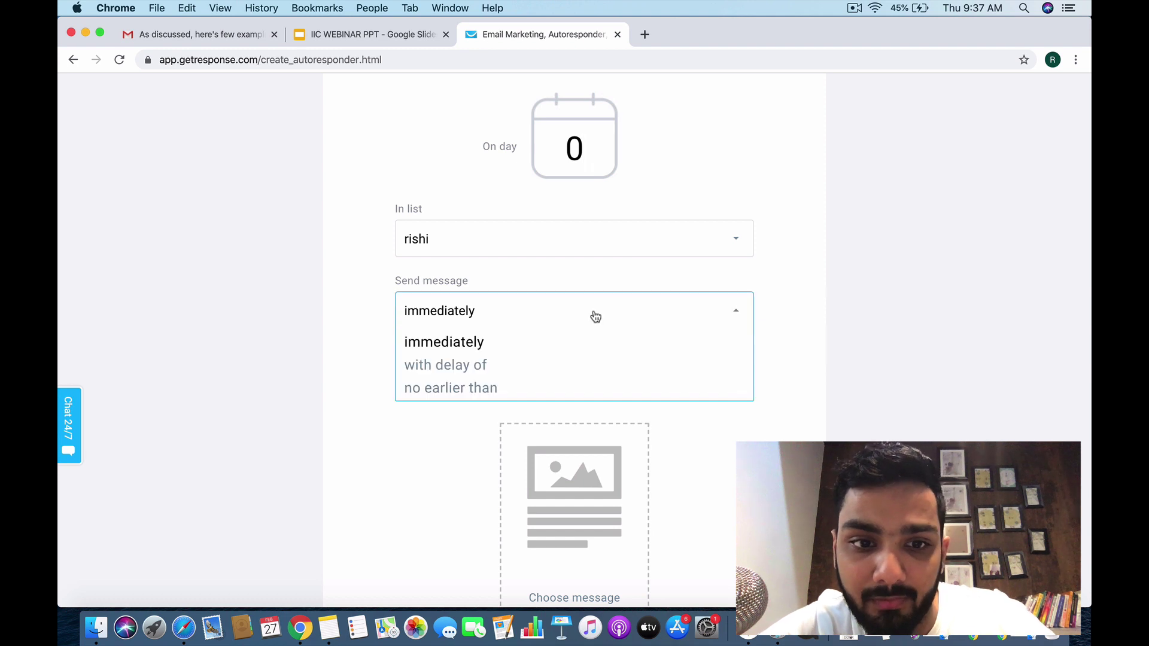
pyautogui.click(479, 366)
pyautogui.click(509, 383)
pyautogui.scroll(-2, 509, 386)
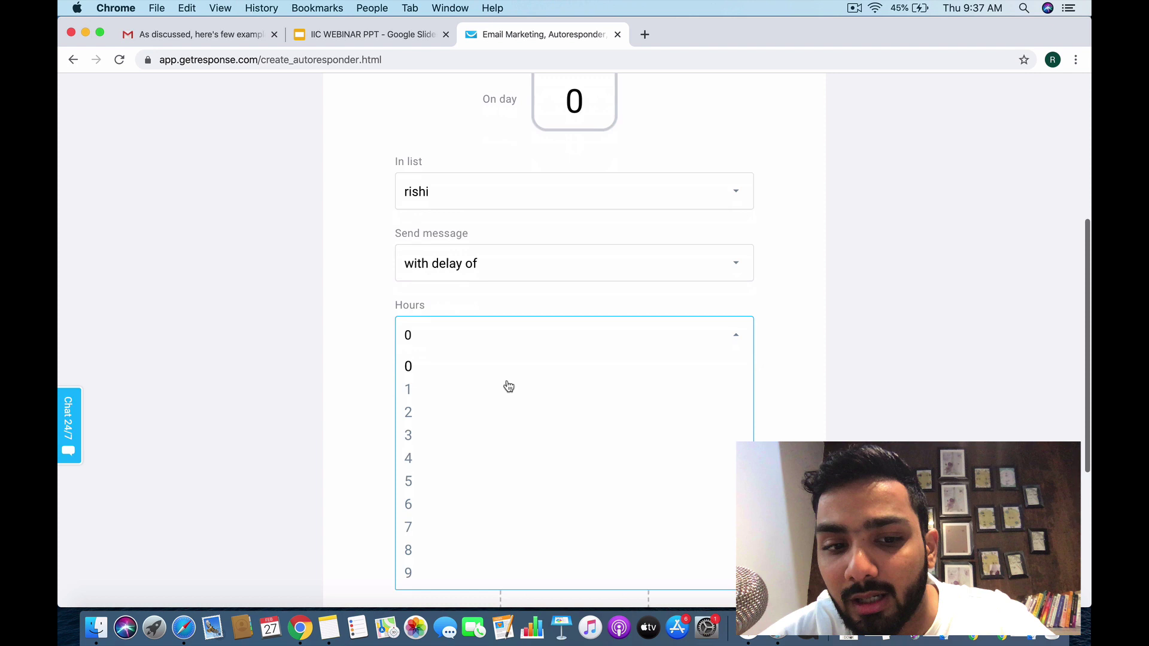
pyautogui.scroll(-5, 507, 461)
pyautogui.scroll(6, 509, 462)
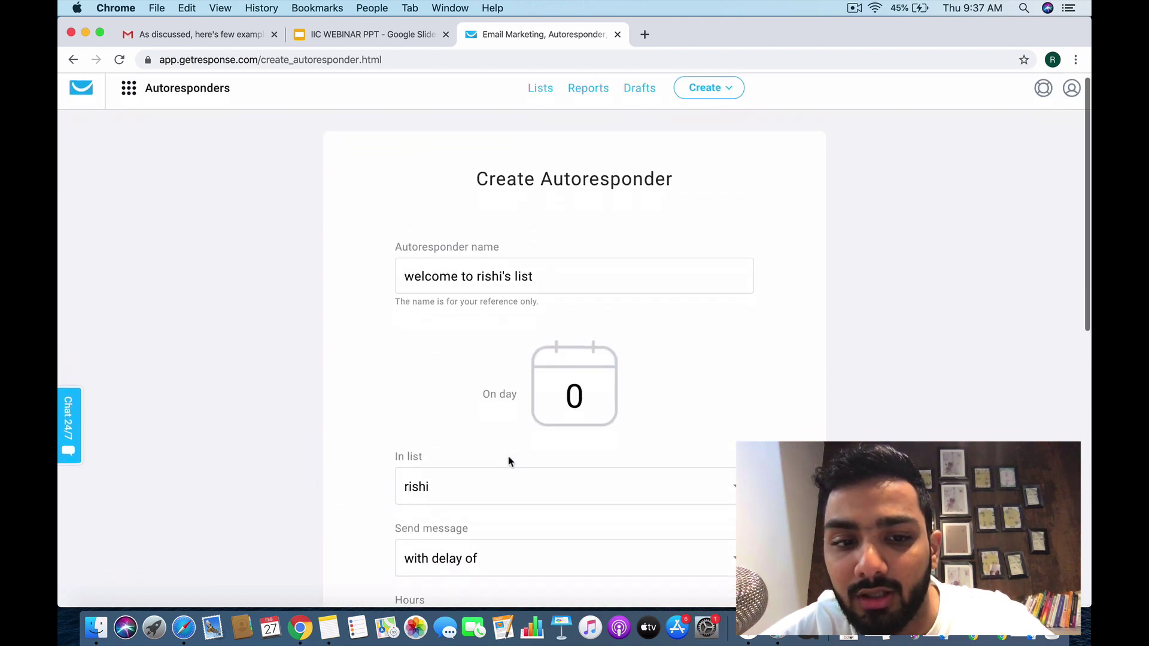
pyautogui.scroll(-3, 509, 462)
pyautogui.click(534, 426)
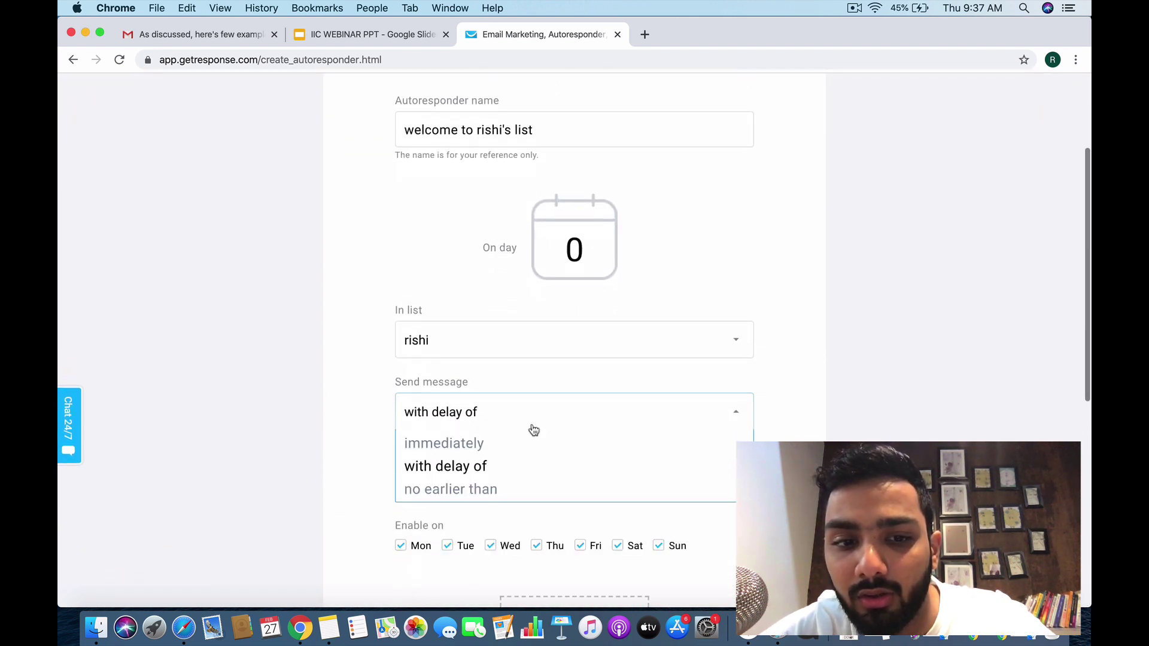
pyautogui.click(501, 491)
pyautogui.click(523, 481)
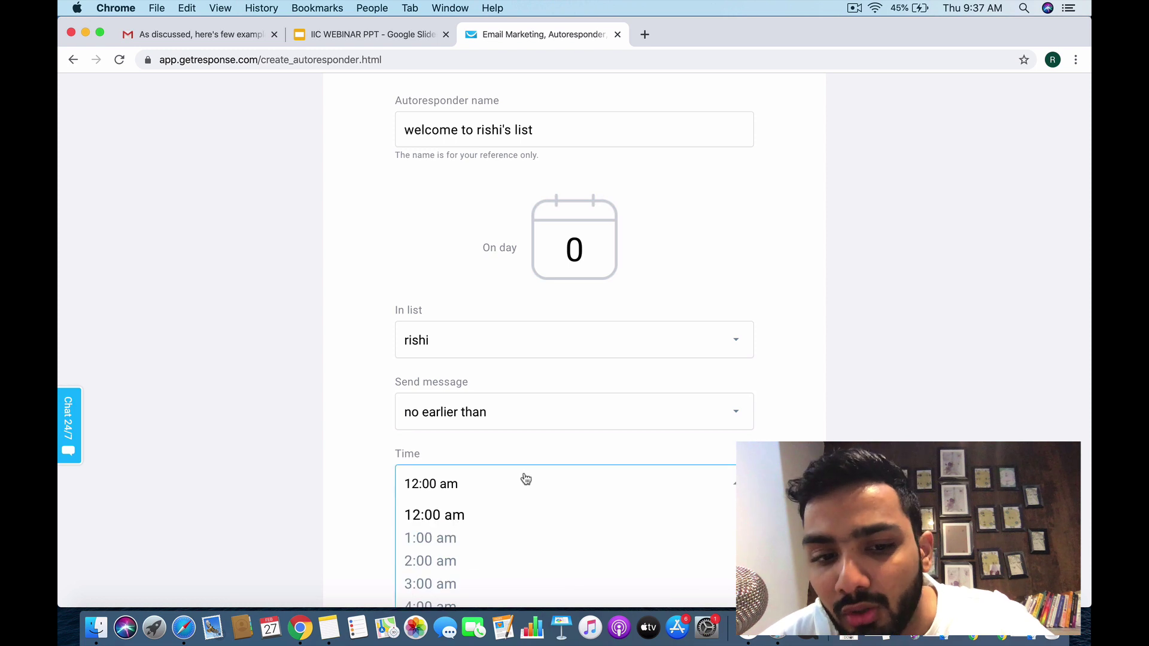
pyautogui.click(522, 482)
pyautogui.click(546, 409)
pyautogui.click(471, 446)
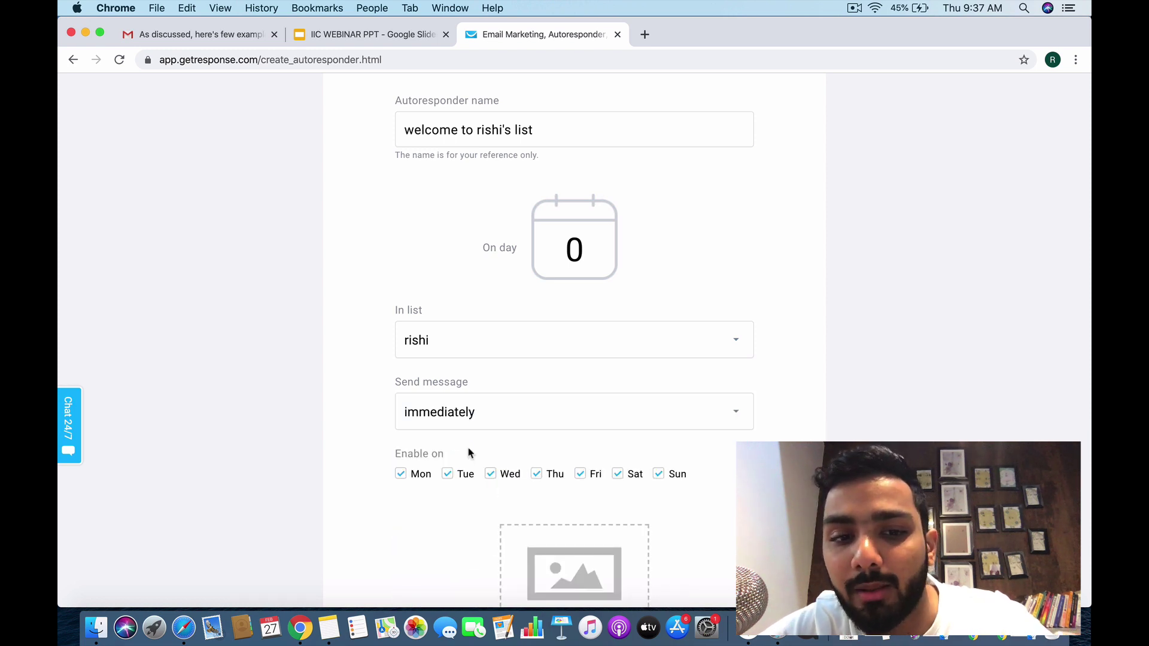
pyautogui.scroll(-1, 469, 453)
pyautogui.scroll(-3, 469, 452)
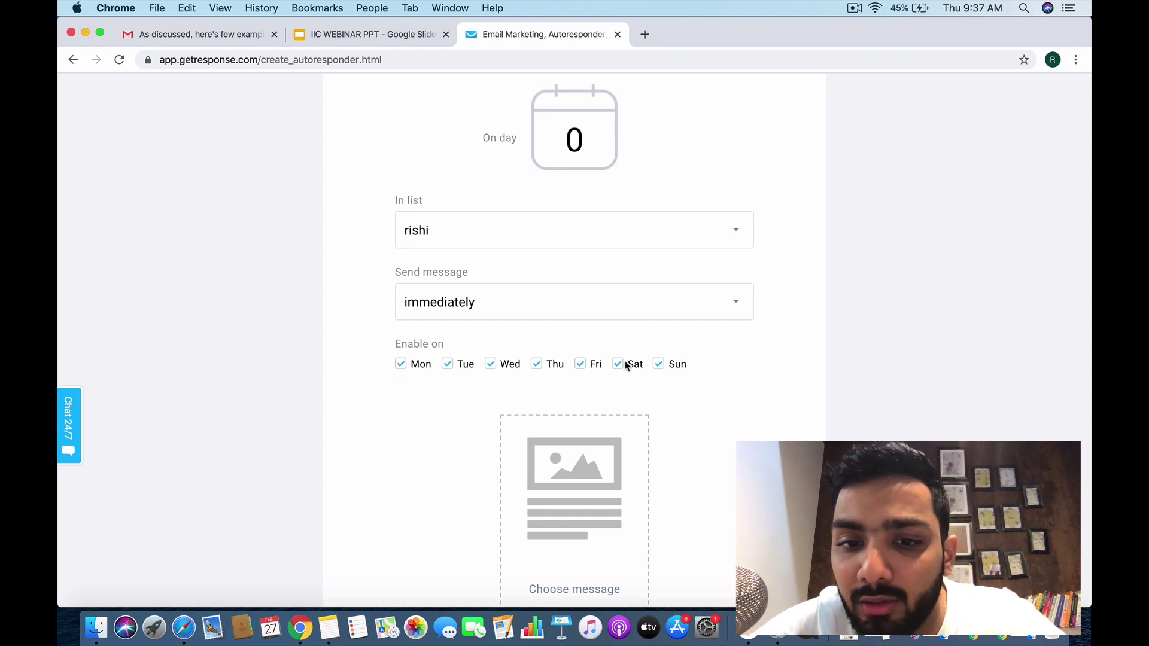
pyautogui.scroll(-5, 675, 397)
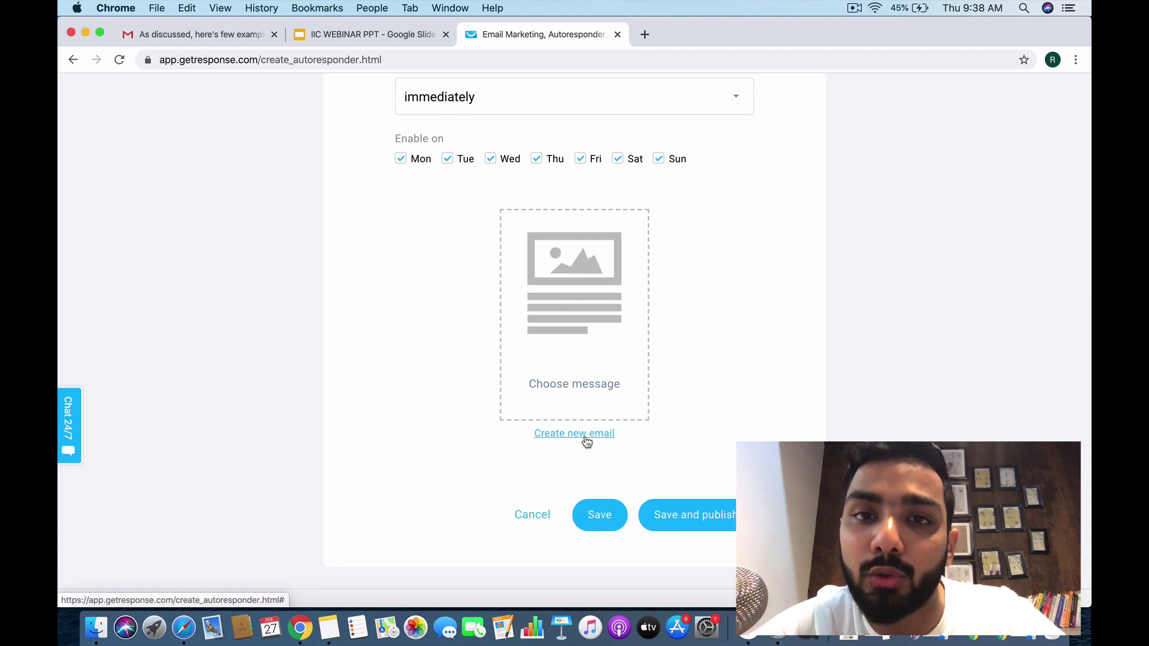
# Create a new autoresponder email and name it as a welcome to Rishi's list
pyautogui.click(586, 439)
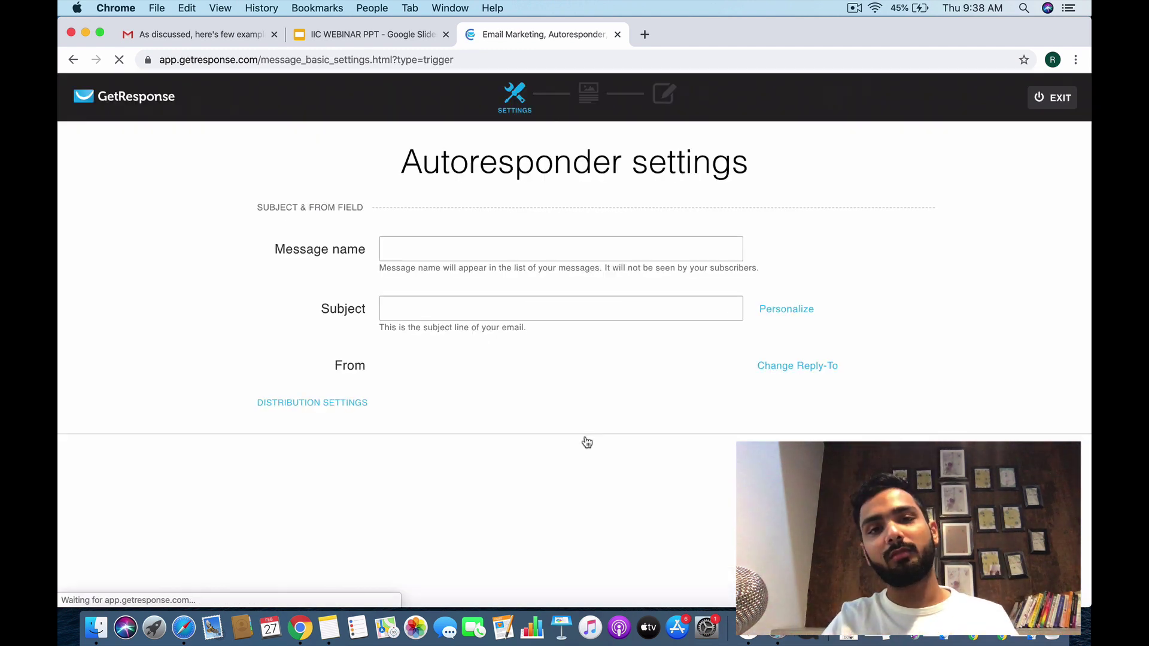
pyautogui.click(573, 256)
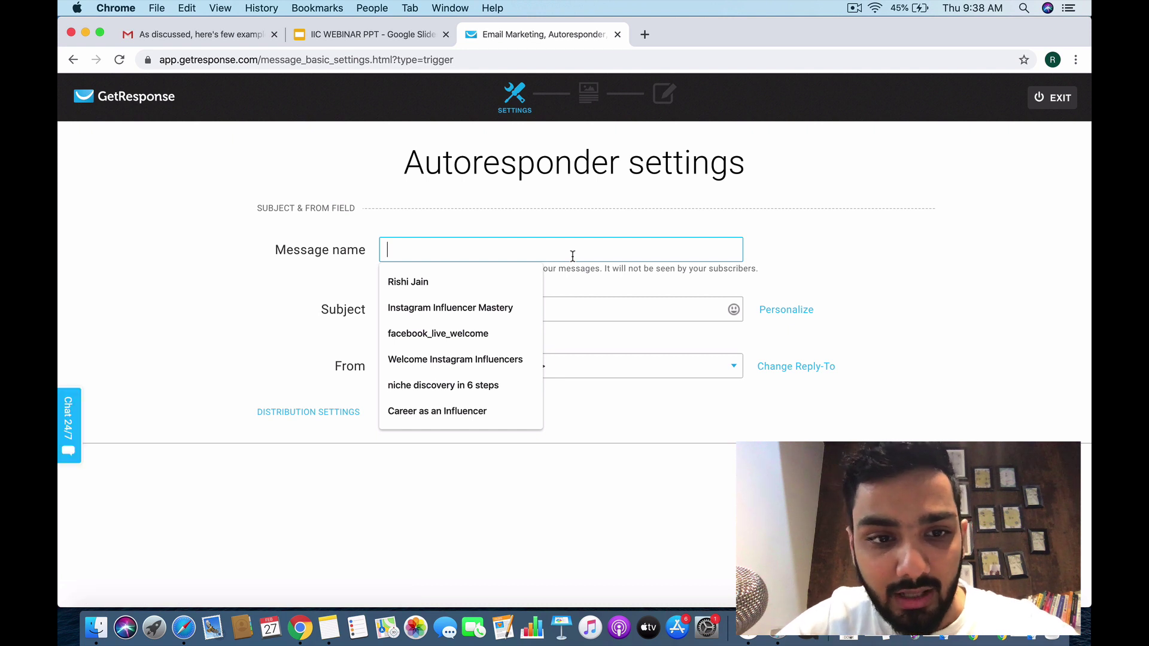
pyautogui.write('welcoem to')
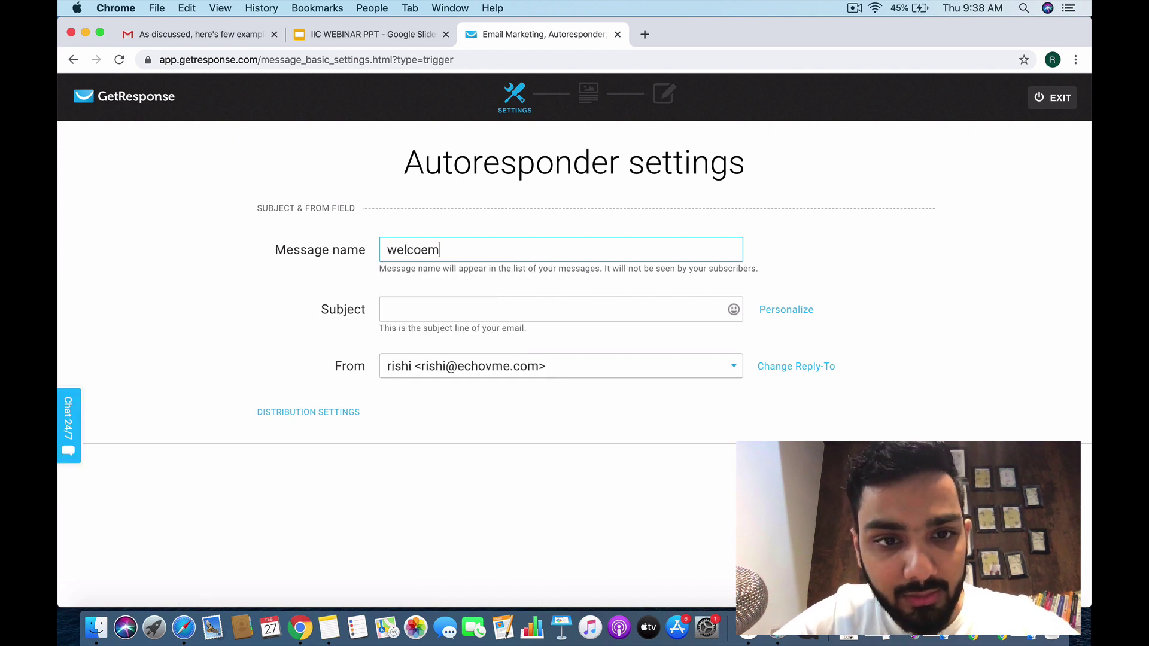
pyautogui.press('BackSpace')
pyautogui.press('BackSpace')
pyautogui.press('BackSpace')
pyautogui.press('BackSpace')
pyautogui.press('BackSpace')
pyautogui.write('me to r')
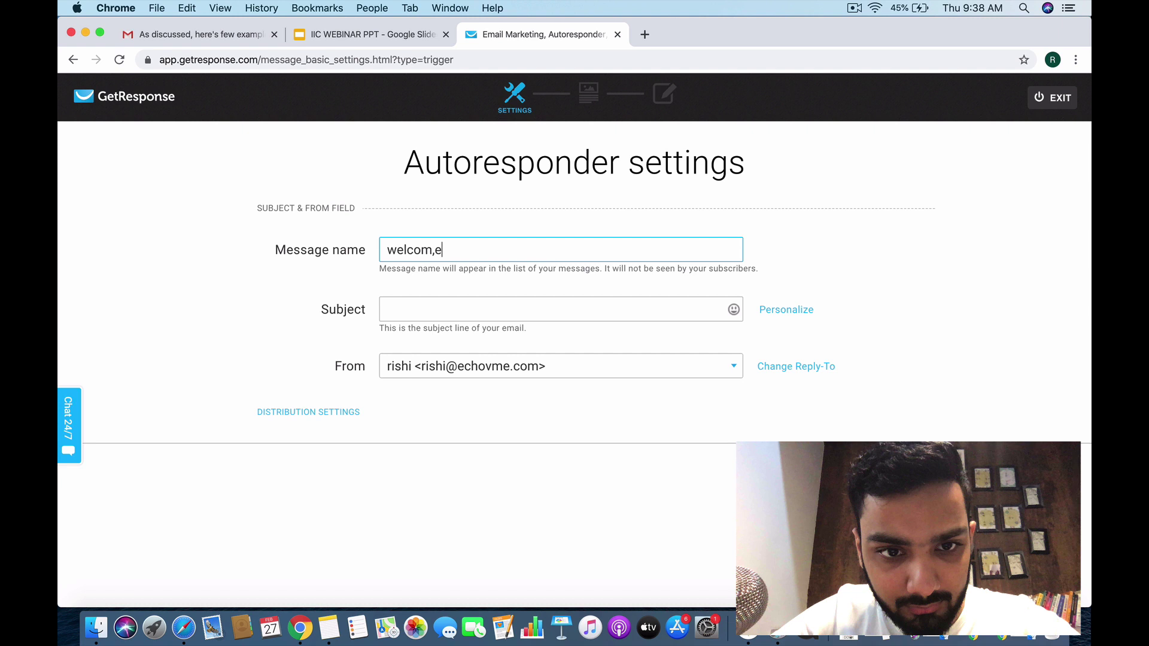
pyautogui.write('ihsi')
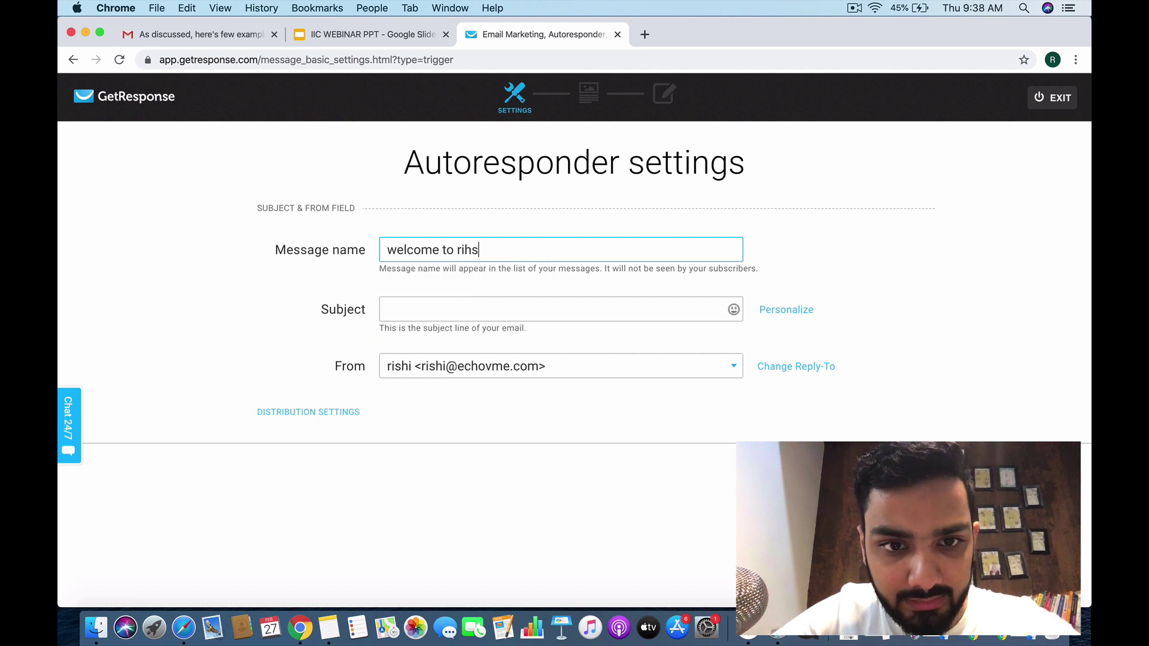
pyautogui.press('BackSpace')
pyautogui.press('BackSpace')
pyautogui.write('shi list')
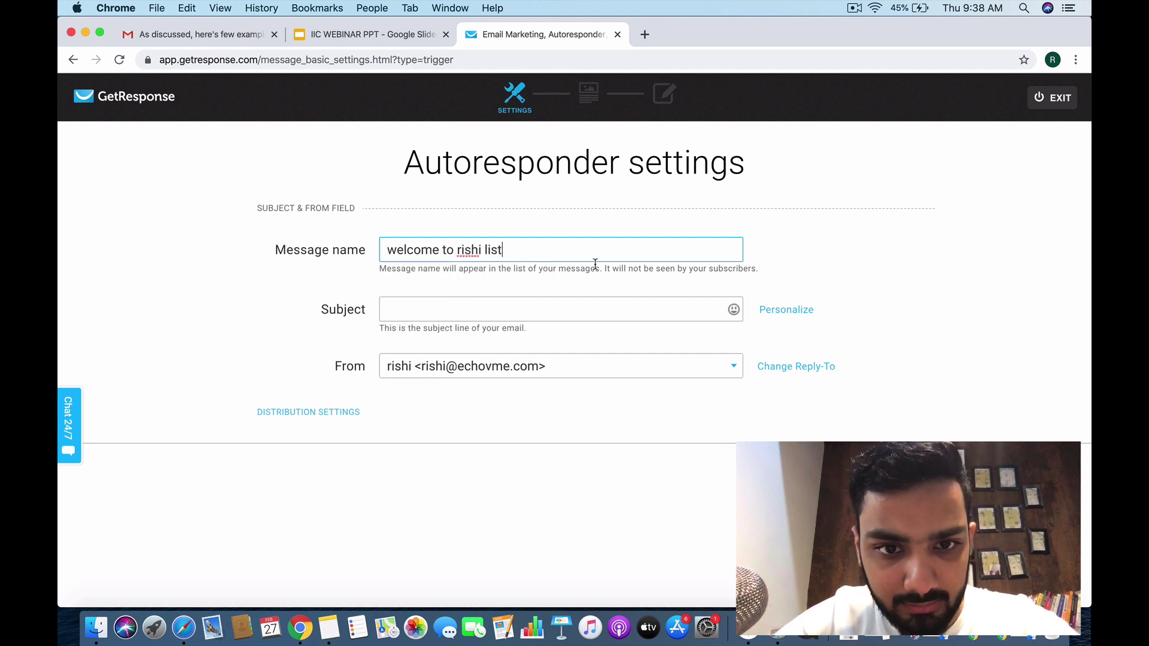
# Set the subject to "[[firstname]], Welcome to Rishi's Community"
pyautogui.click(787, 310)
pyautogui.click(818, 386)
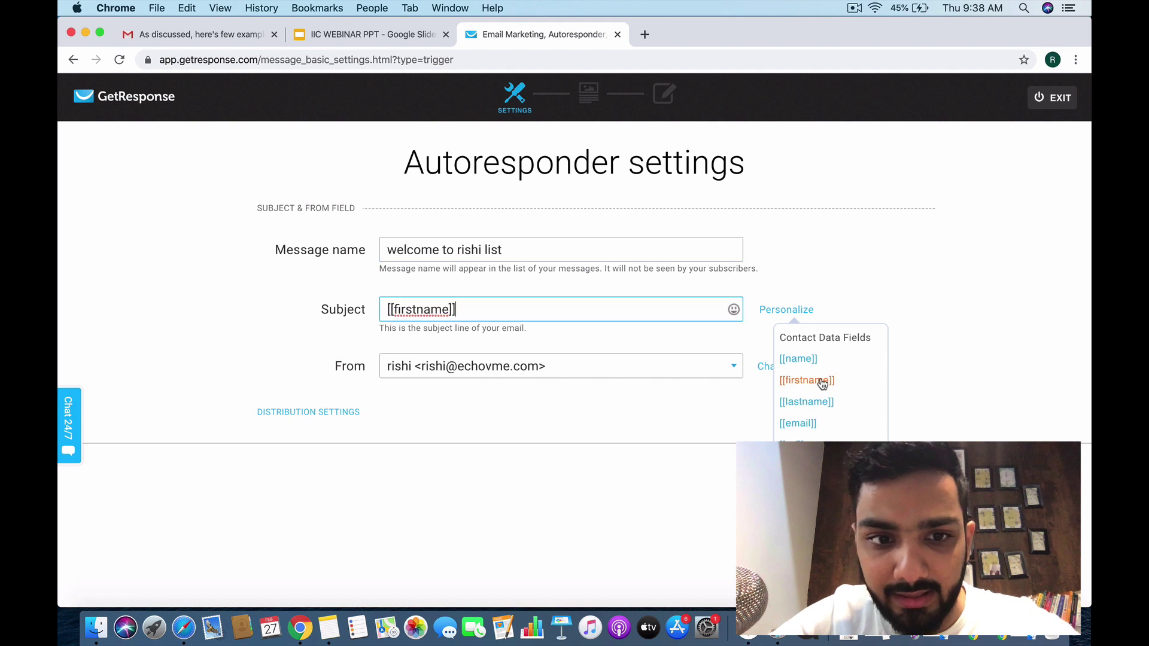
pyautogui.write(', welc')
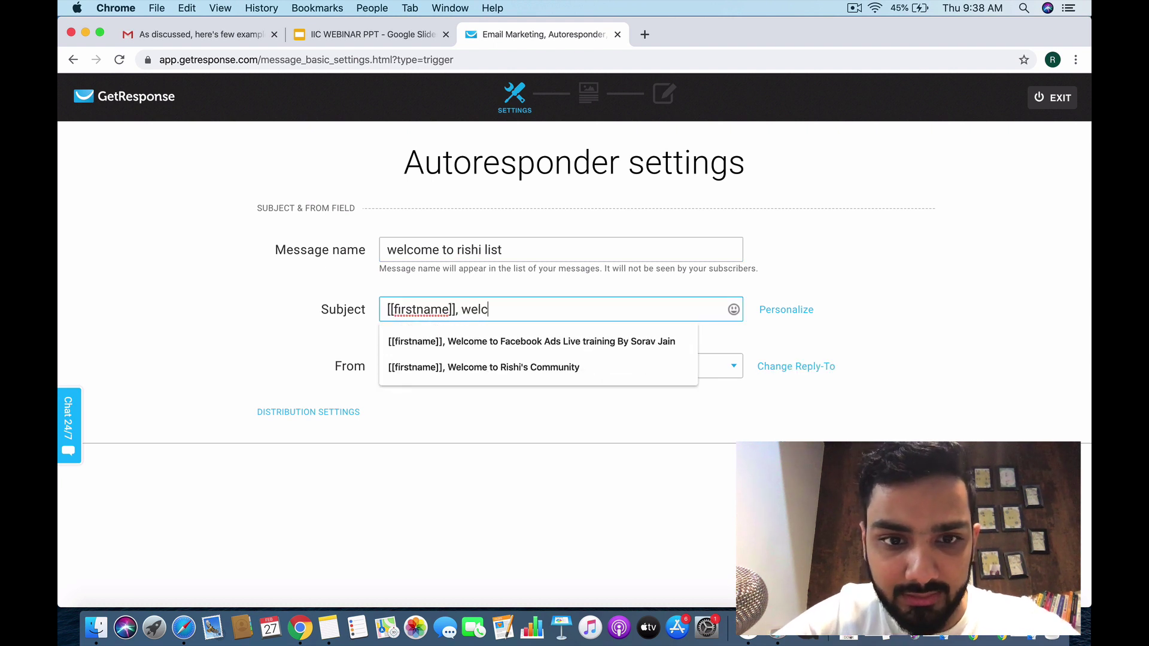
pyautogui.write('ome to rise')
pyautogui.press('BackSpace')
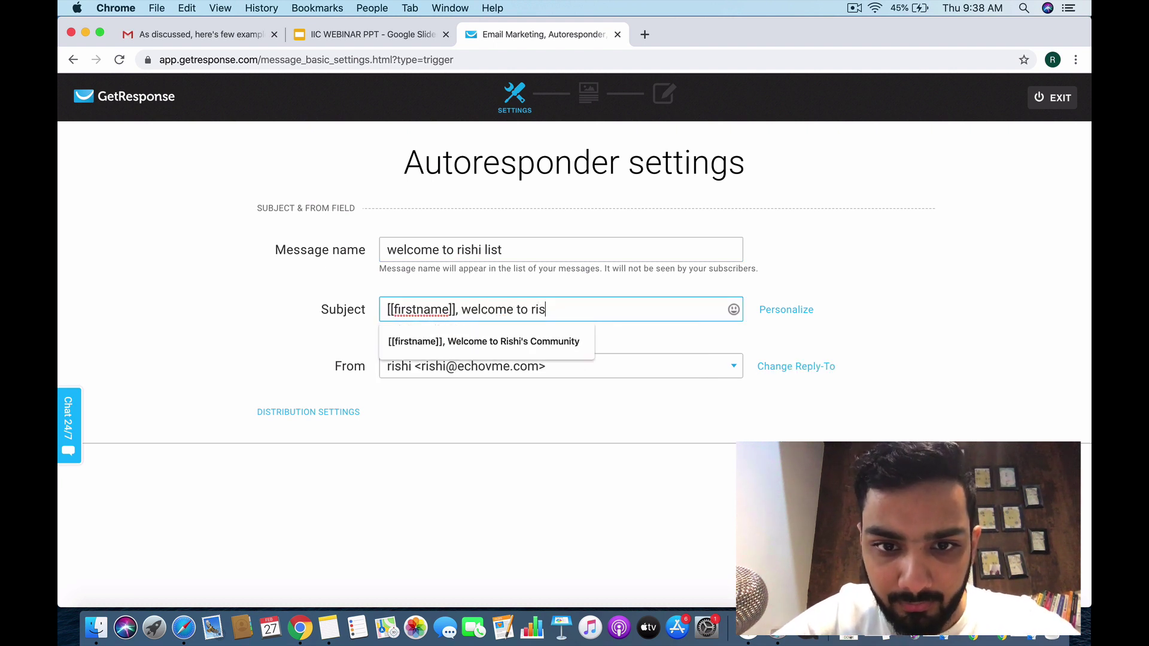
pyautogui.click(565, 356)
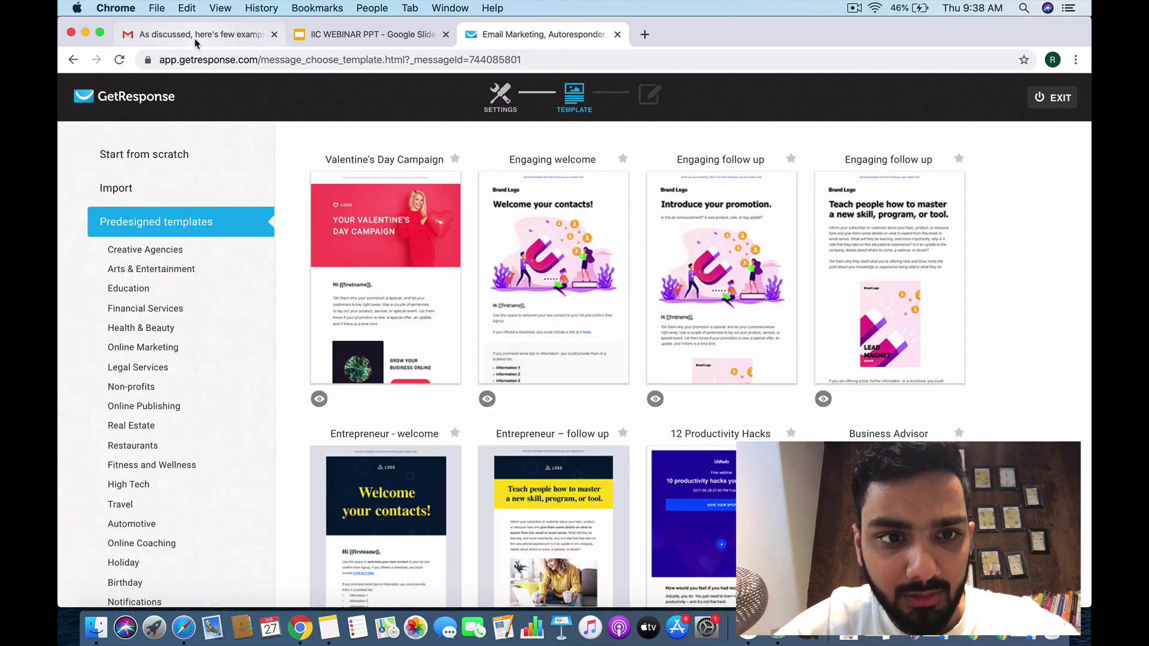
# Browse the predesigned templates, then switch to Start from scratch layouts
pyautogui.scroll(-2, 430, 409)
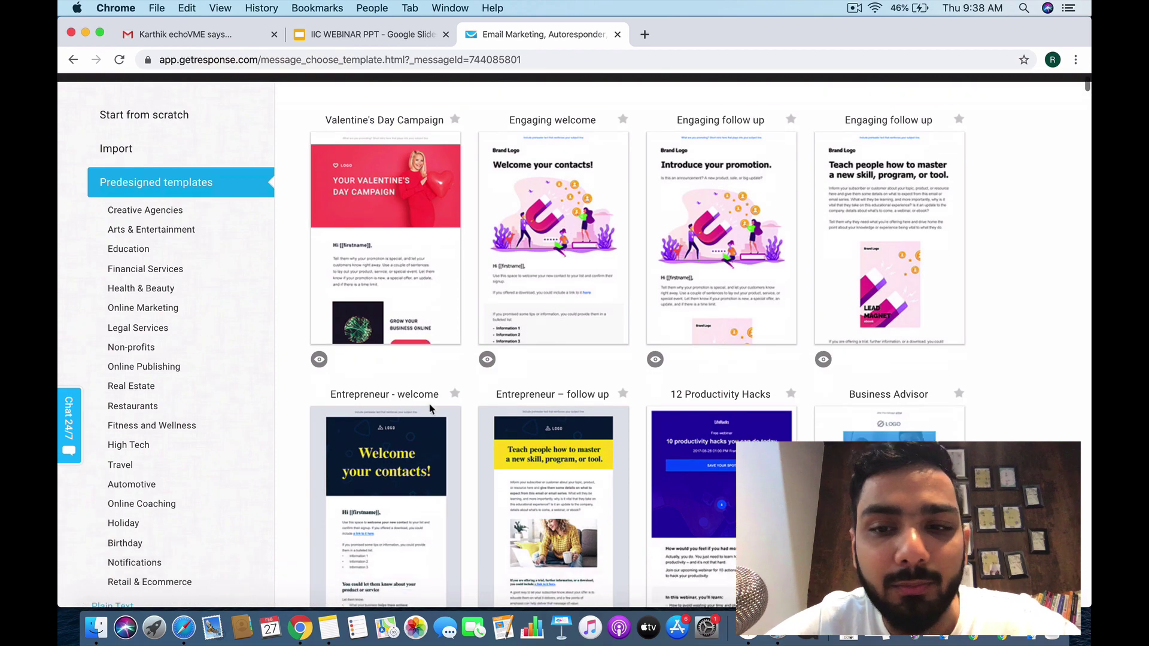
pyautogui.scroll(-10, 429, 409)
pyautogui.scroll(7, 430, 409)
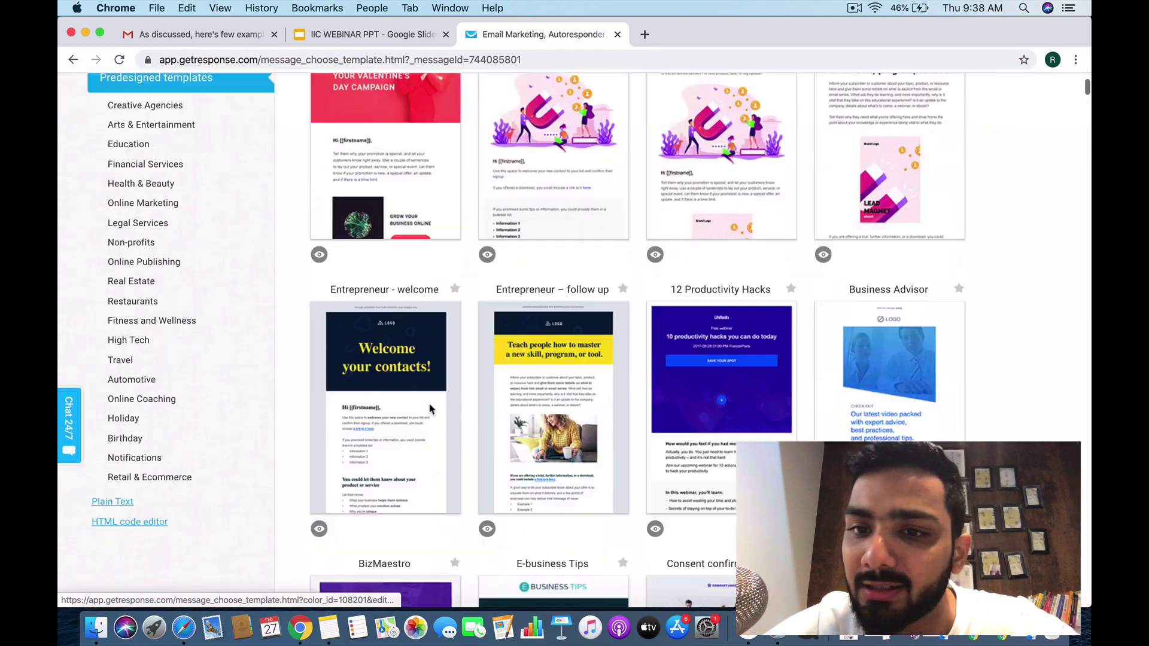
pyautogui.scroll(-12, 429, 409)
pyautogui.scroll(9, 430, 409)
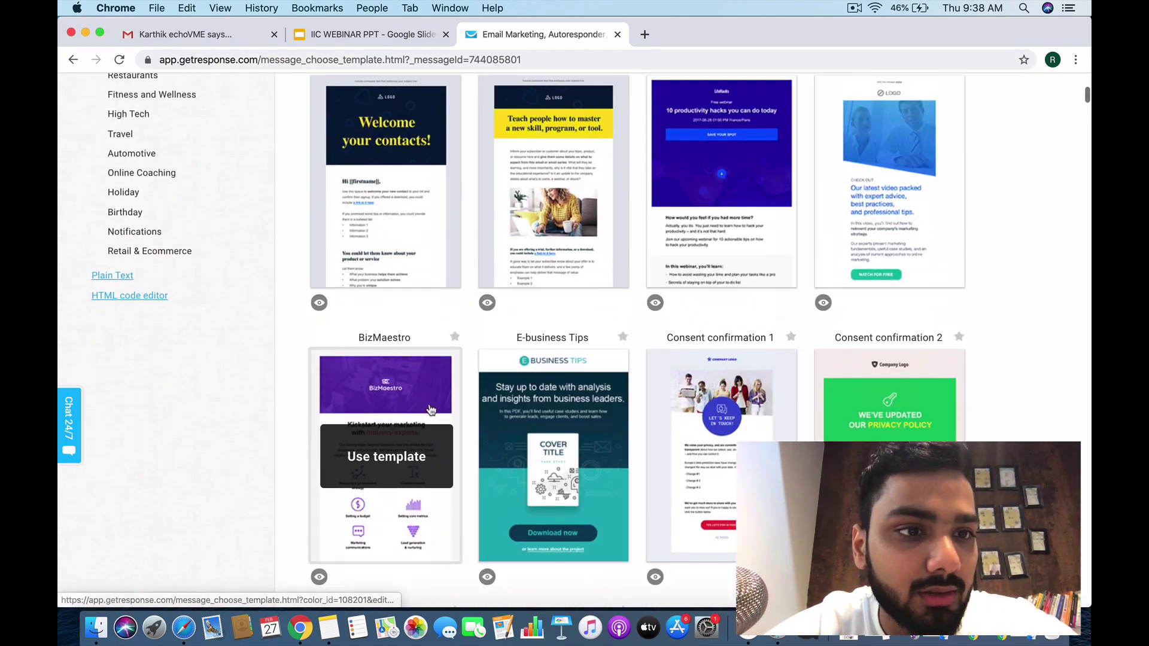
pyautogui.scroll(7, 430, 409)
pyautogui.scroll(-1, 425, 409)
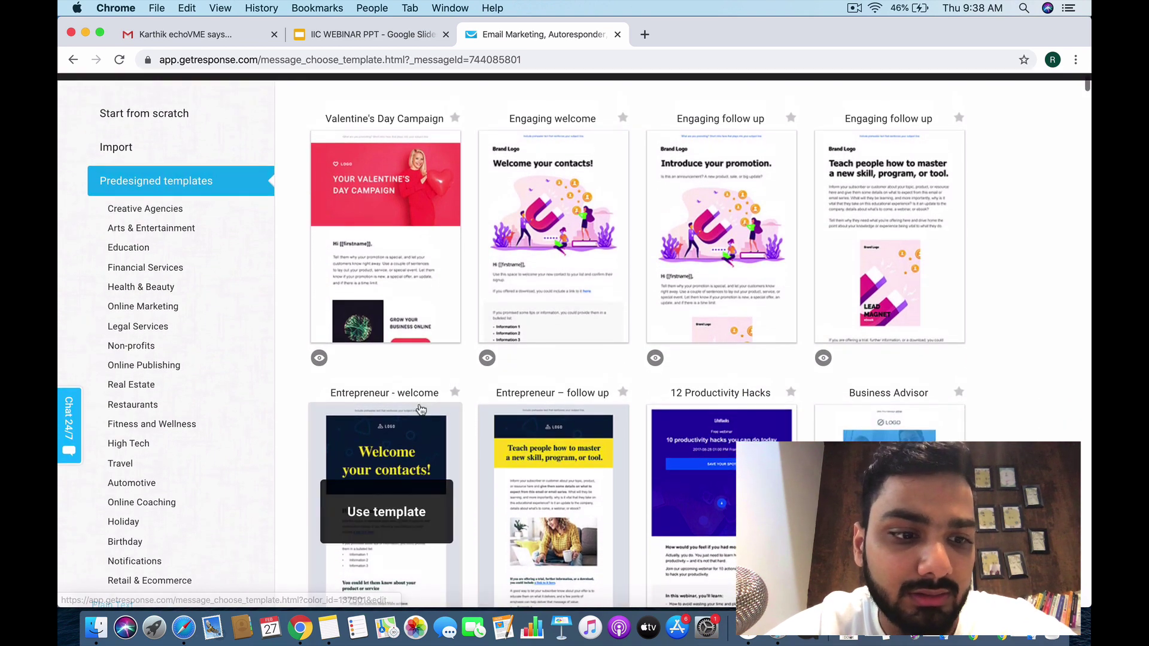
pyautogui.scroll(-1, 422, 406)
pyautogui.scroll(3, 422, 404)
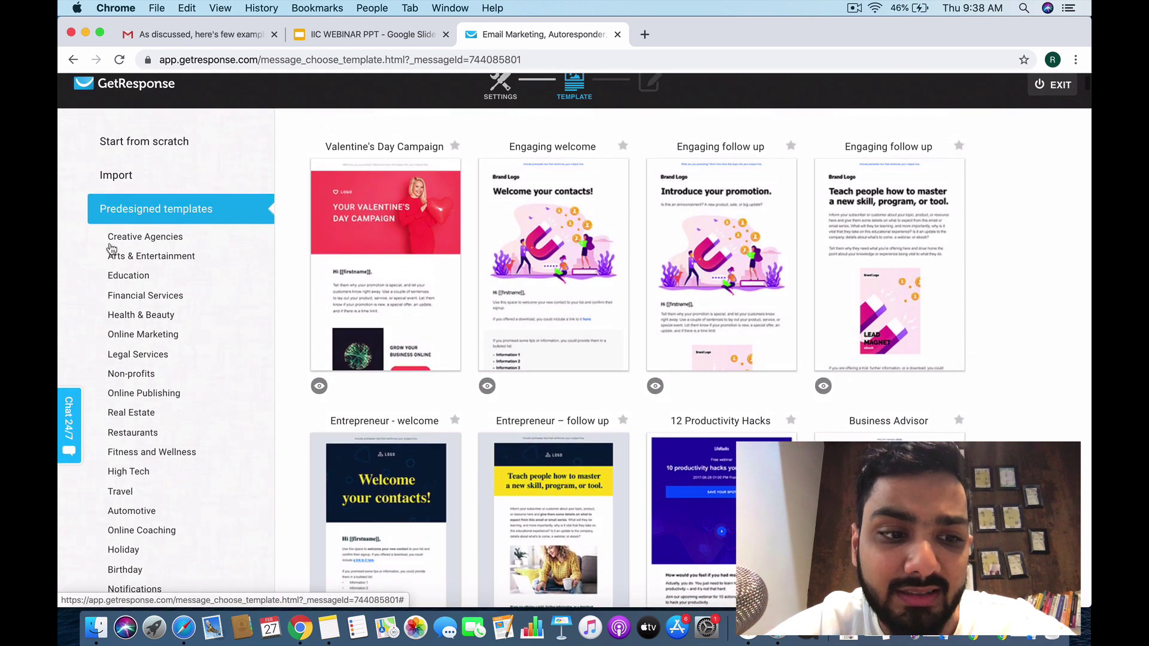
pyautogui.scroll(-1, 566, 363)
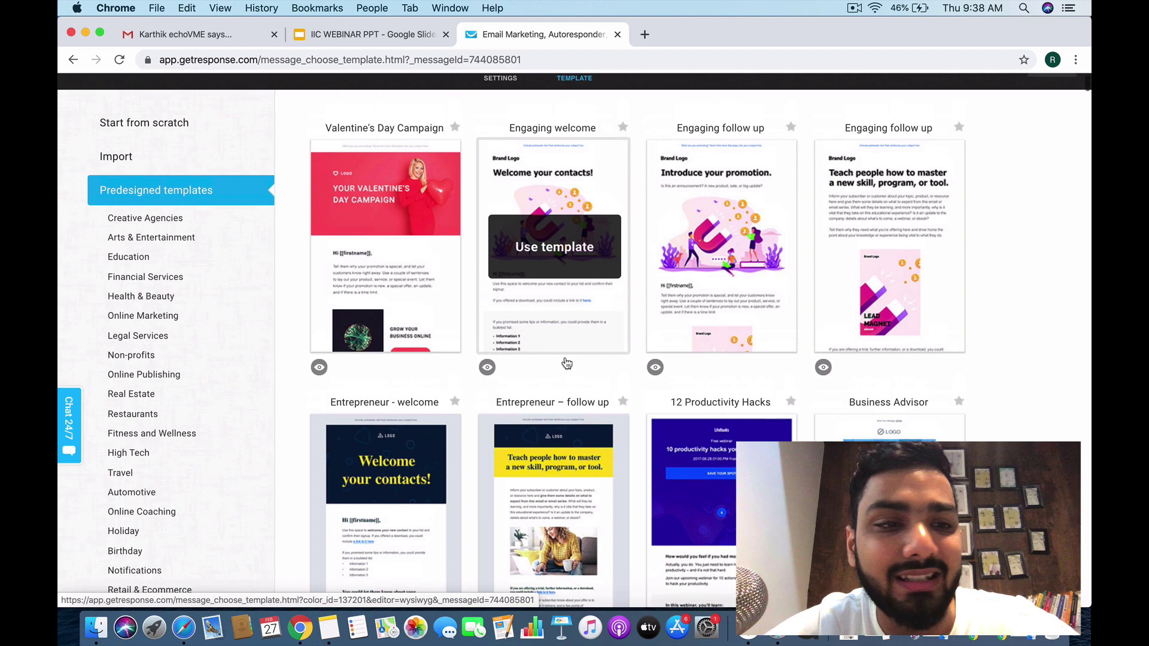
pyautogui.scroll(1, 566, 363)
pyautogui.click(159, 159)
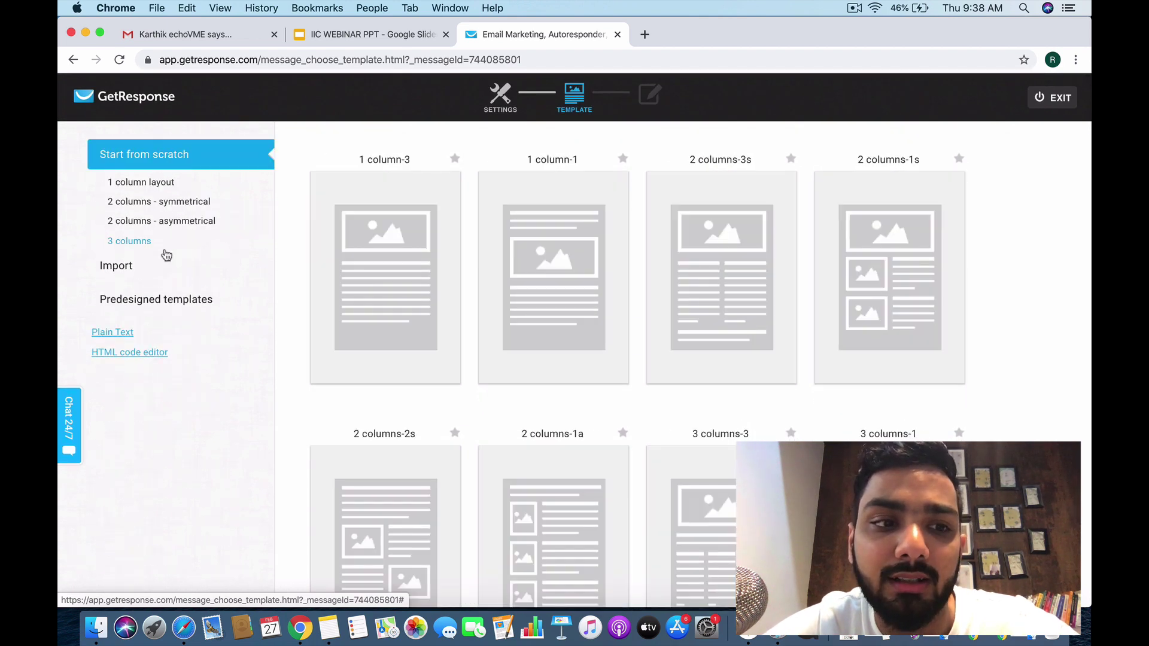
pyautogui.scroll(-10, 469, 437)
# Use the Blank template and add Text, Image, Image & Text and Button blocks
pyautogui.click(600, 354)
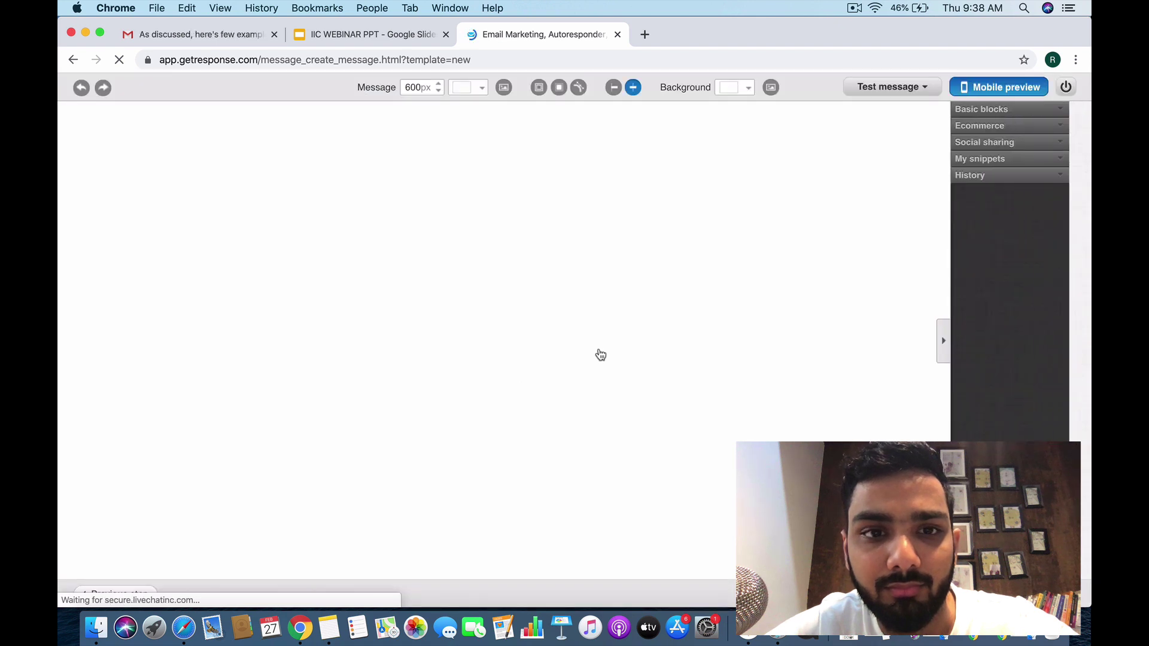
pyautogui.moveTo(789, 224); pyautogui.dragTo(638, 236)
pyautogui.moveTo(797, 275); pyautogui.dragTo(493, 254)
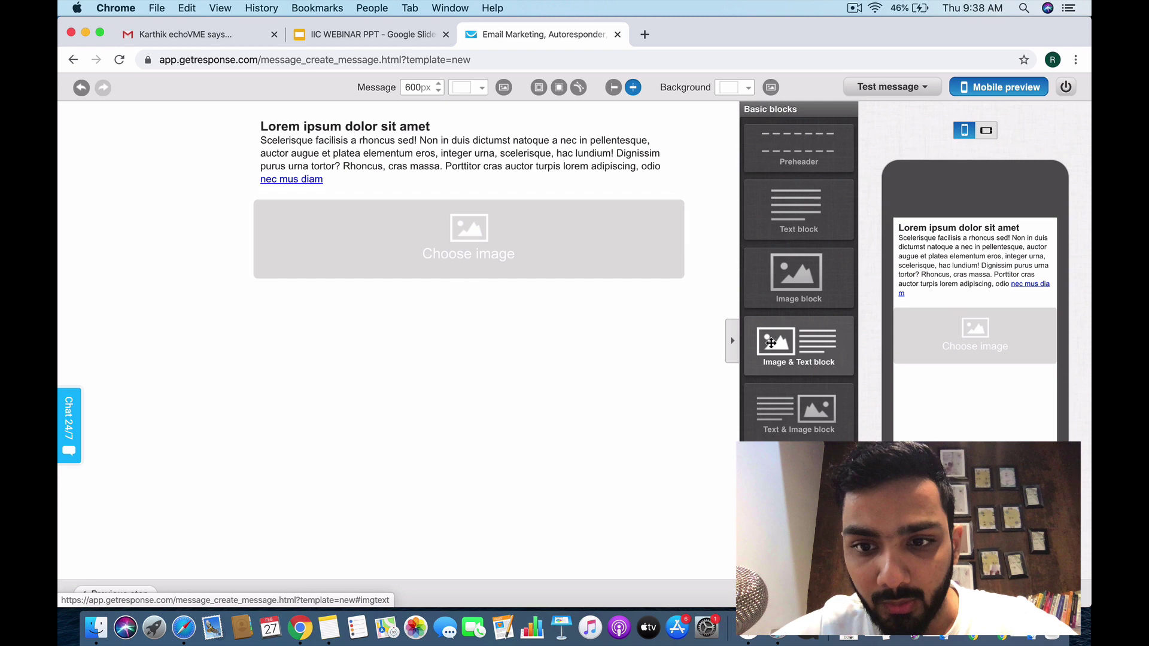
pyautogui.moveTo(830, 359); pyautogui.dragTo(526, 347)
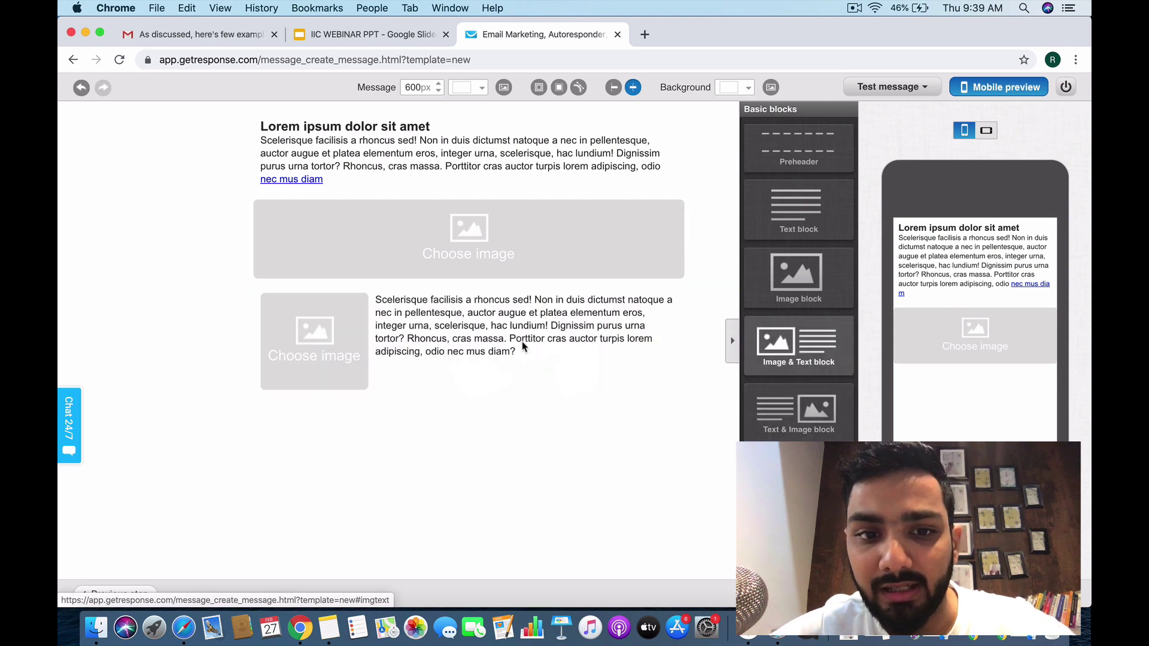
pyautogui.scroll(-1, 799, 389)
pyautogui.moveTo(799, 437); pyautogui.dragTo(539, 437)
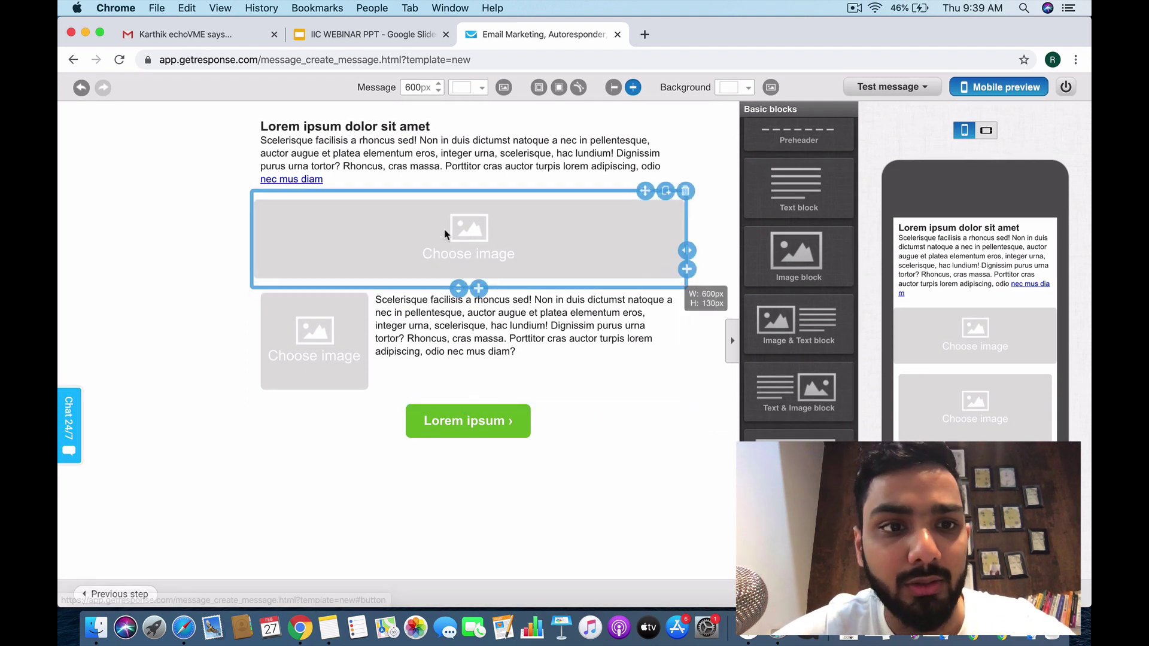
# In Gmail, close the chat popup and select the four webinar-invitation paragraphs
pyautogui.click(214, 37)
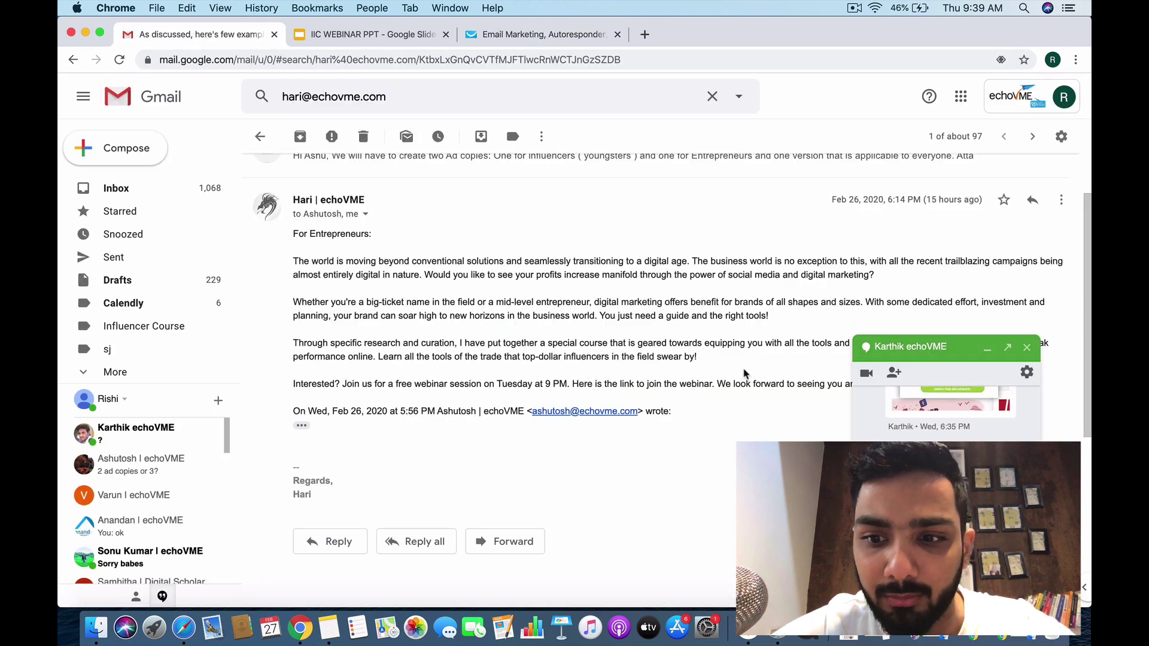
pyautogui.click(1027, 348)
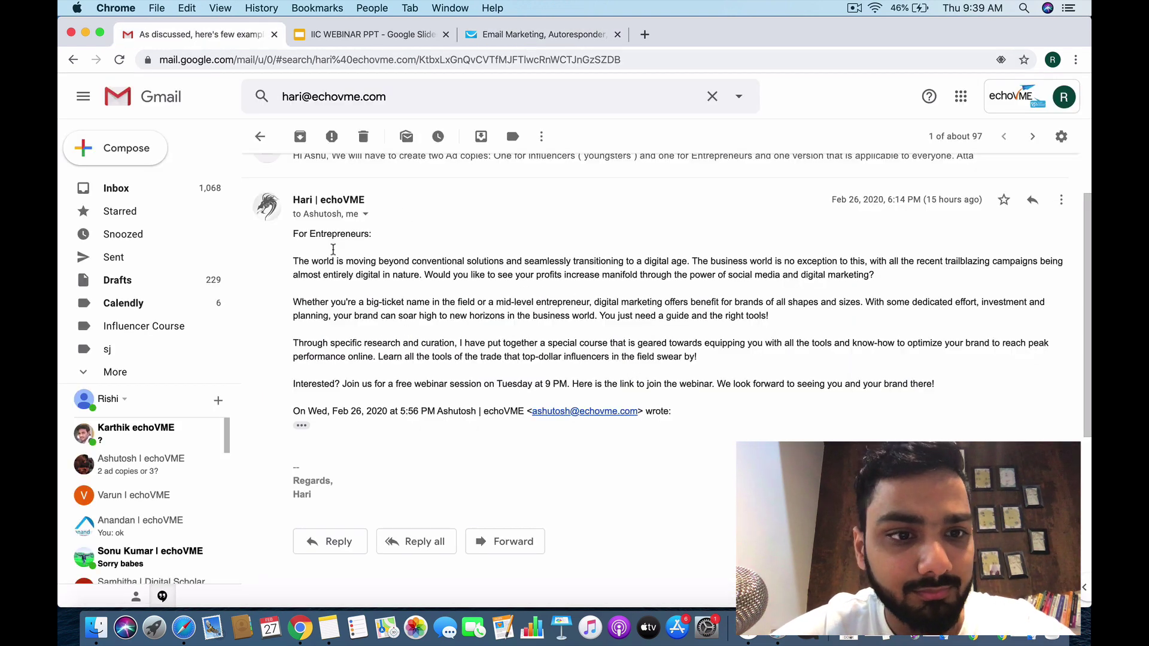
pyautogui.moveTo(292, 259); pyautogui.dragTo(980, 386)
pyautogui.press('super+c')
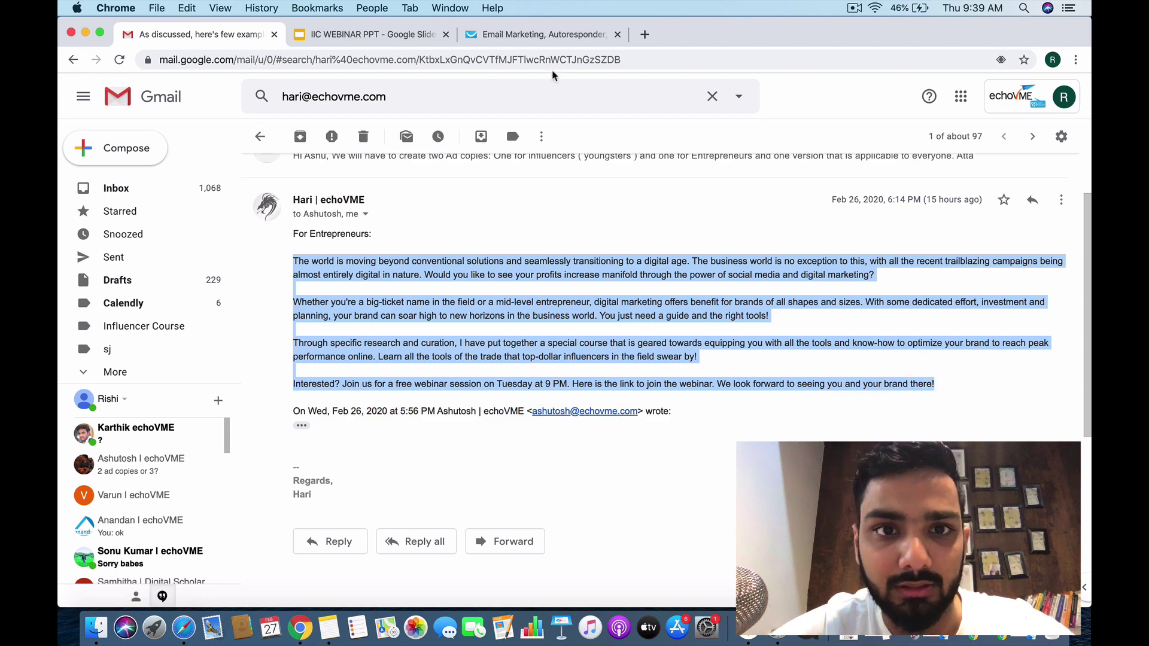
# Replace the top text block's placeholder with the four copied paragraphs
pyautogui.click(510, 34)
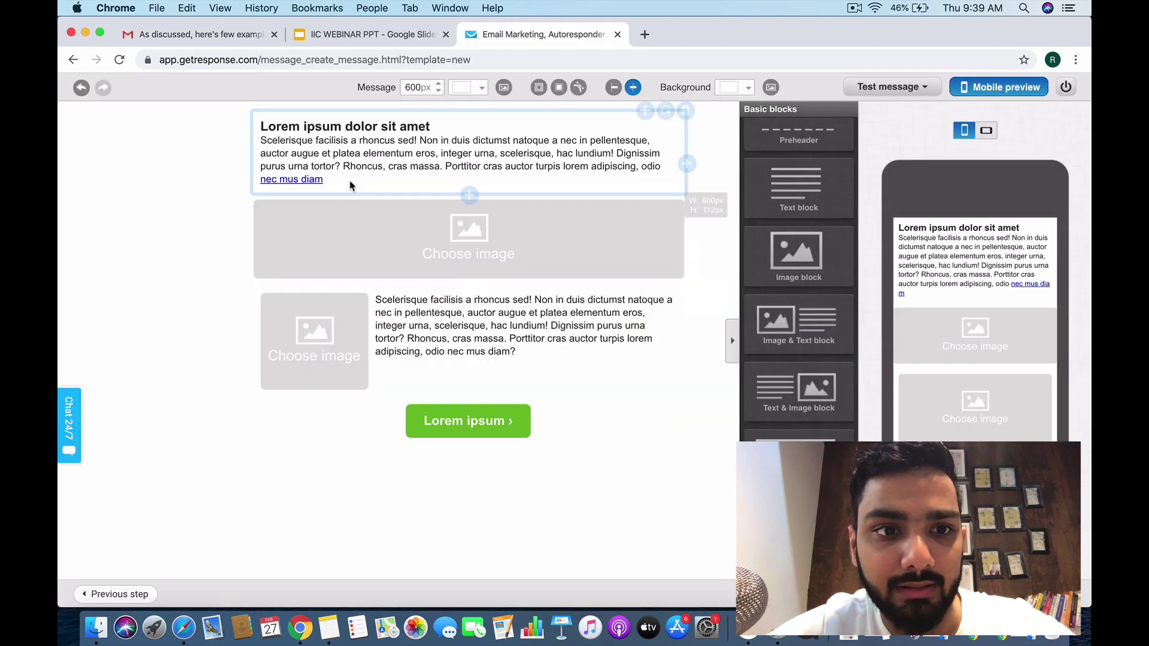
pyautogui.moveTo(349, 185); pyautogui.dragTo(253, 129)
pyautogui.press('super+v')
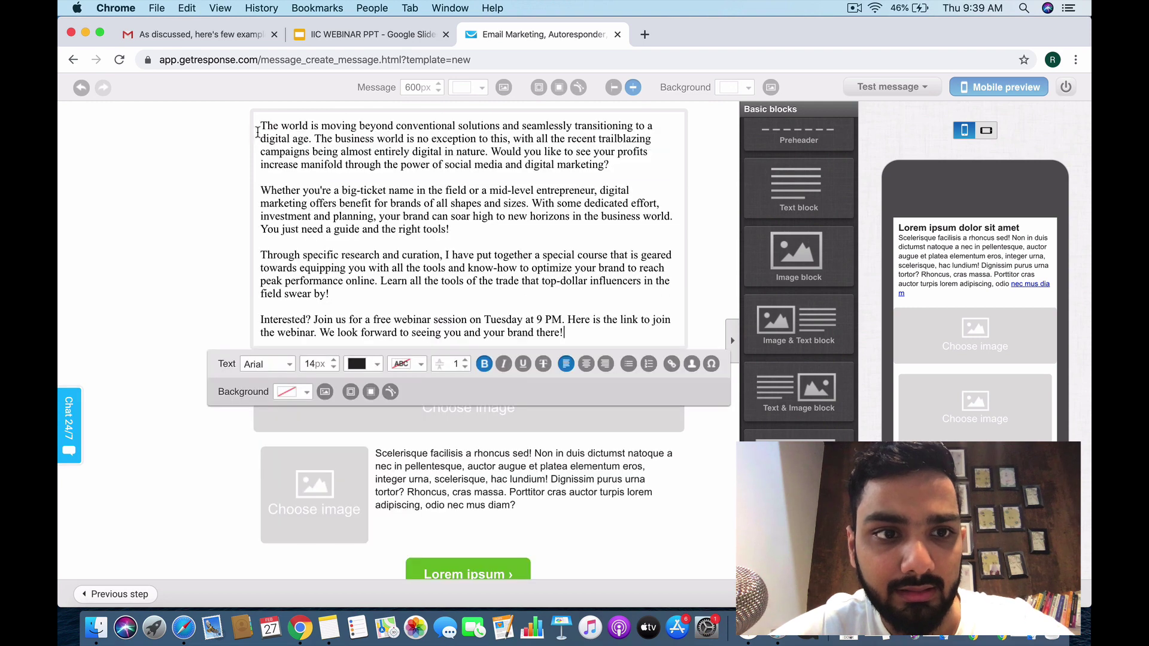
# Add a greeting line "Hello [[firstname]]," above the pasted paragraphs
pyautogui.click(263, 128)
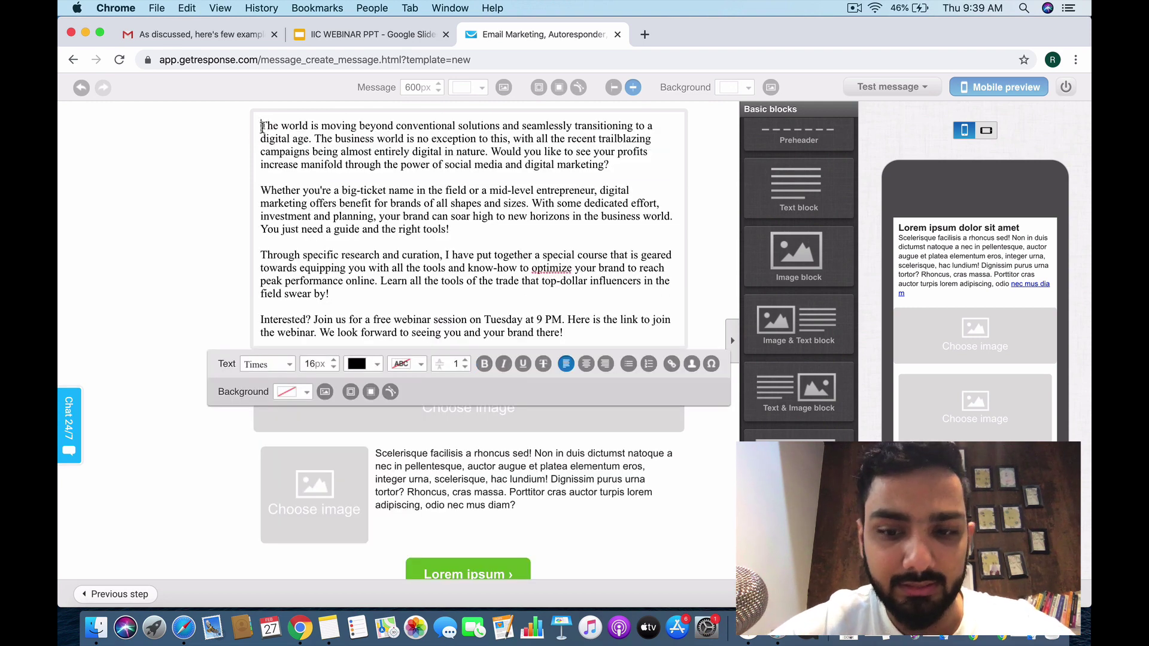
pyautogui.press('Return')
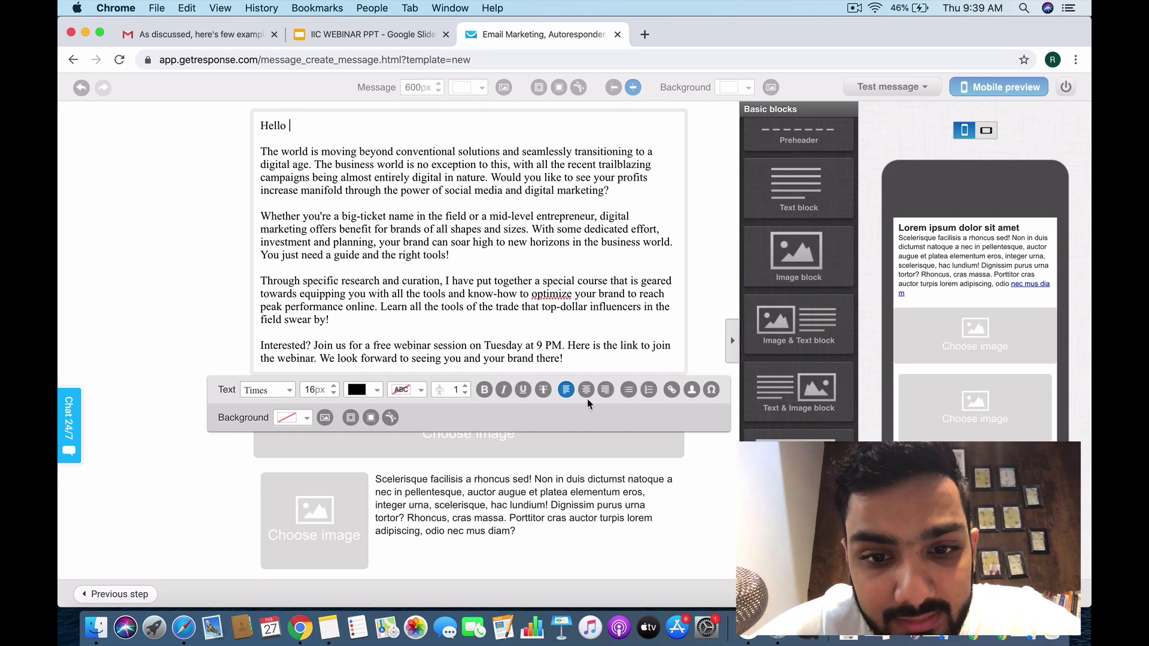
pyautogui.click(692, 391)
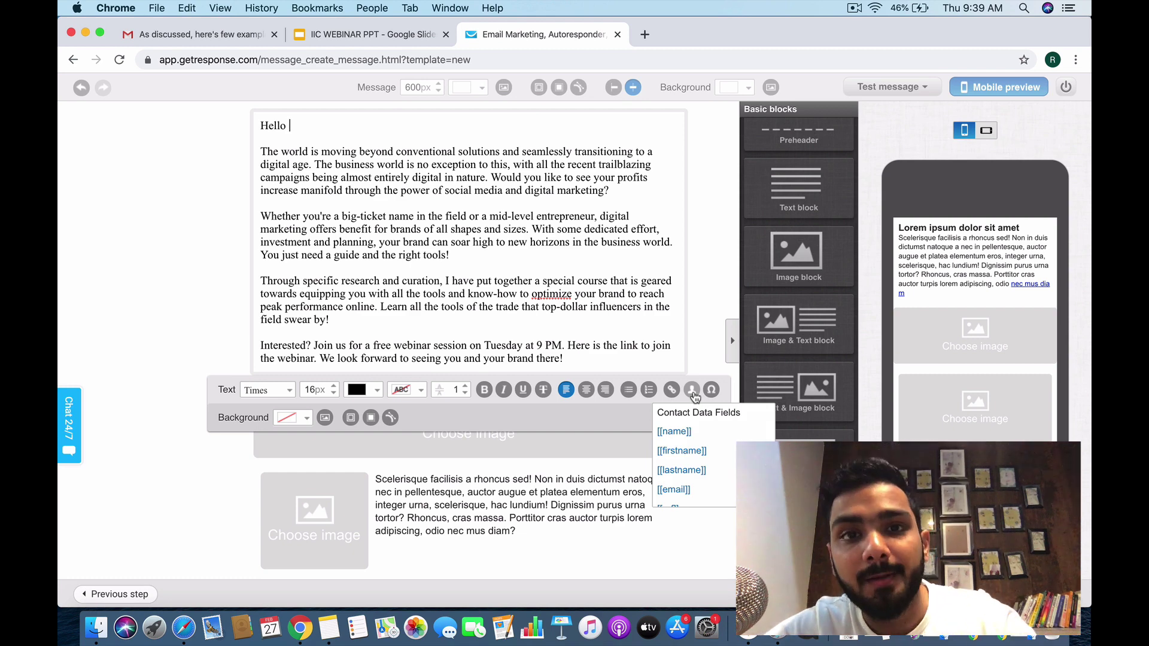
pyautogui.click(683, 451)
pyautogui.click(407, 136)
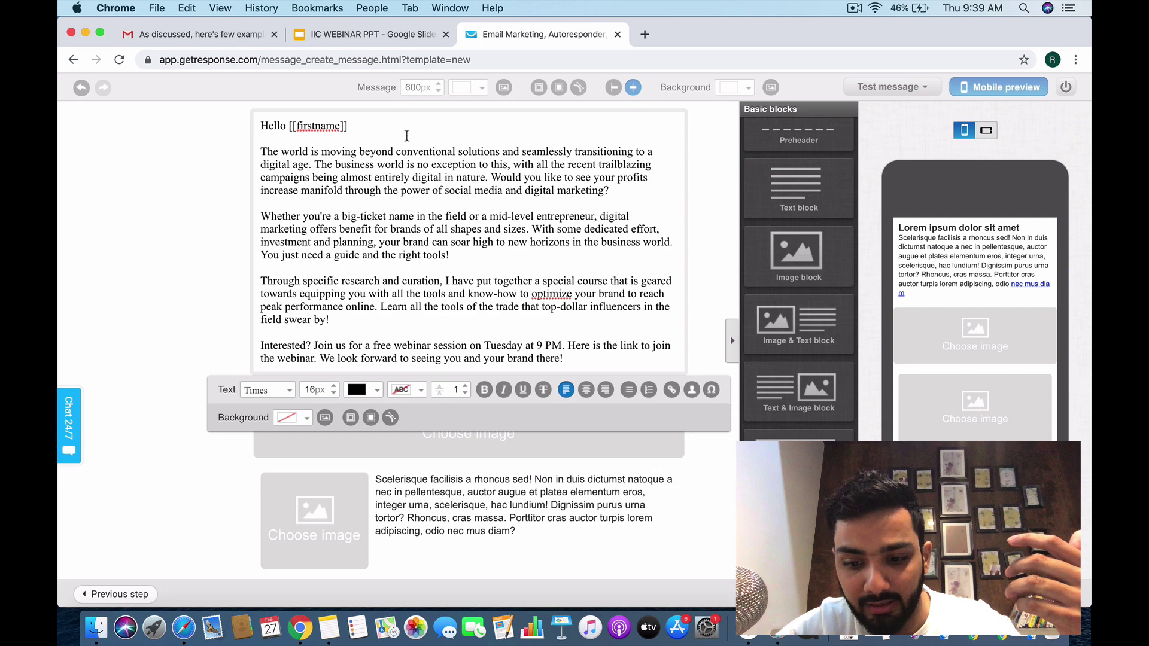
pyautogui.press('Up')
pyautogui.press('End')
pyautogui.write(',')
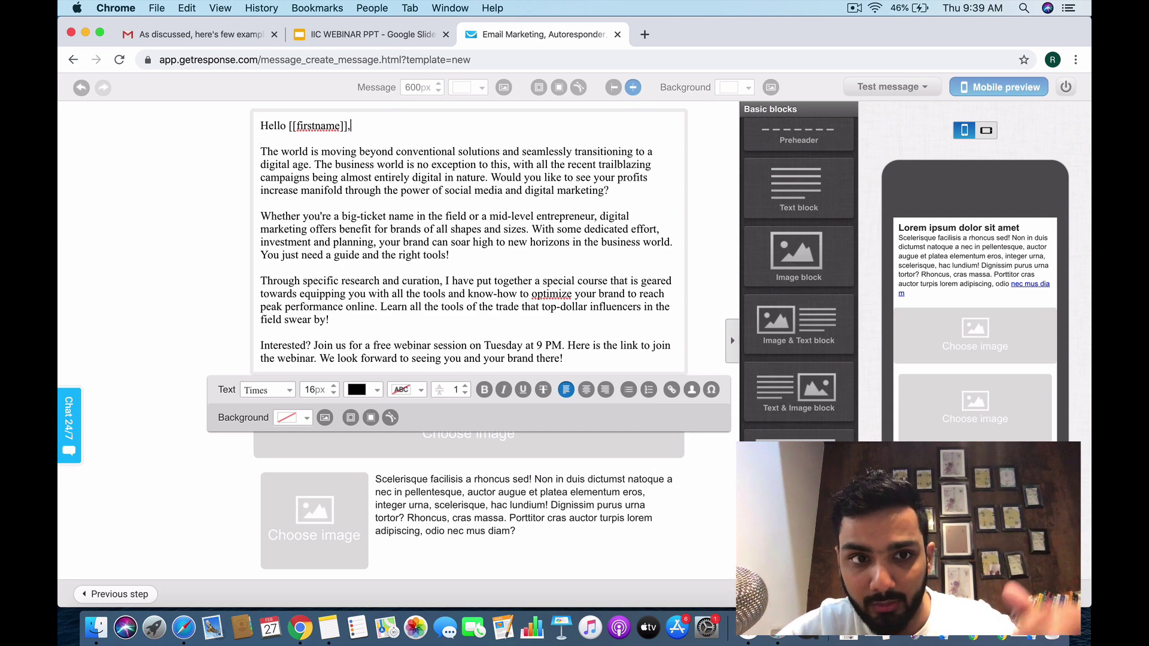
# Delete the image-and-text block, dismissing the image library without adding images
pyautogui.scroll(-2, 434, 234)
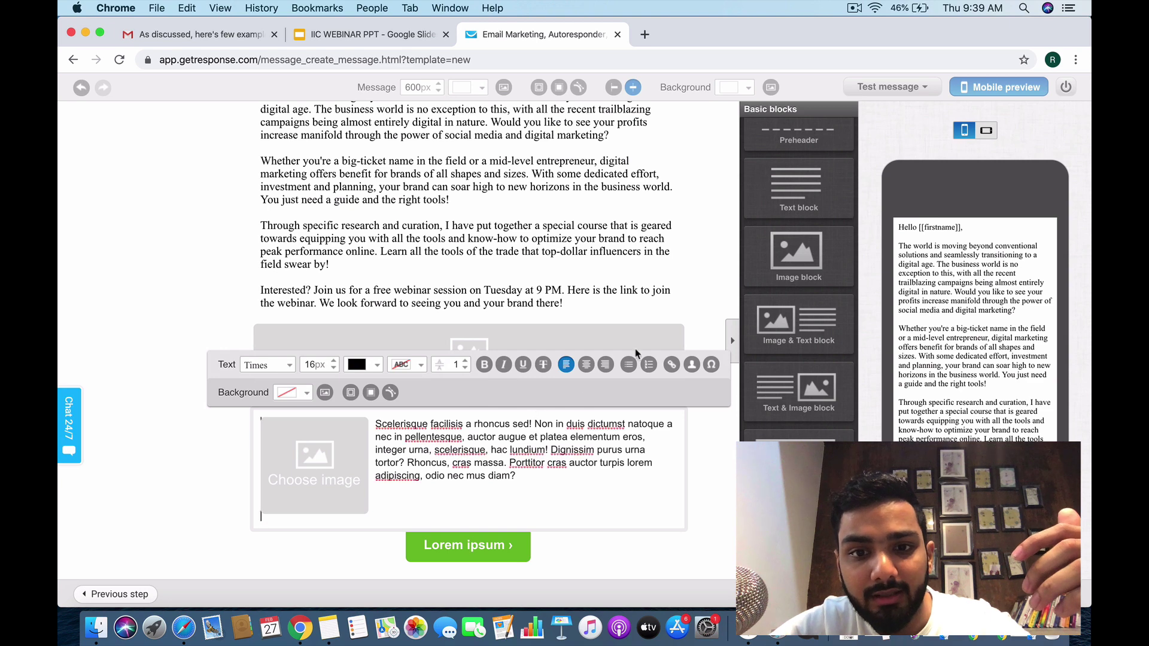
pyautogui.click(634, 349)
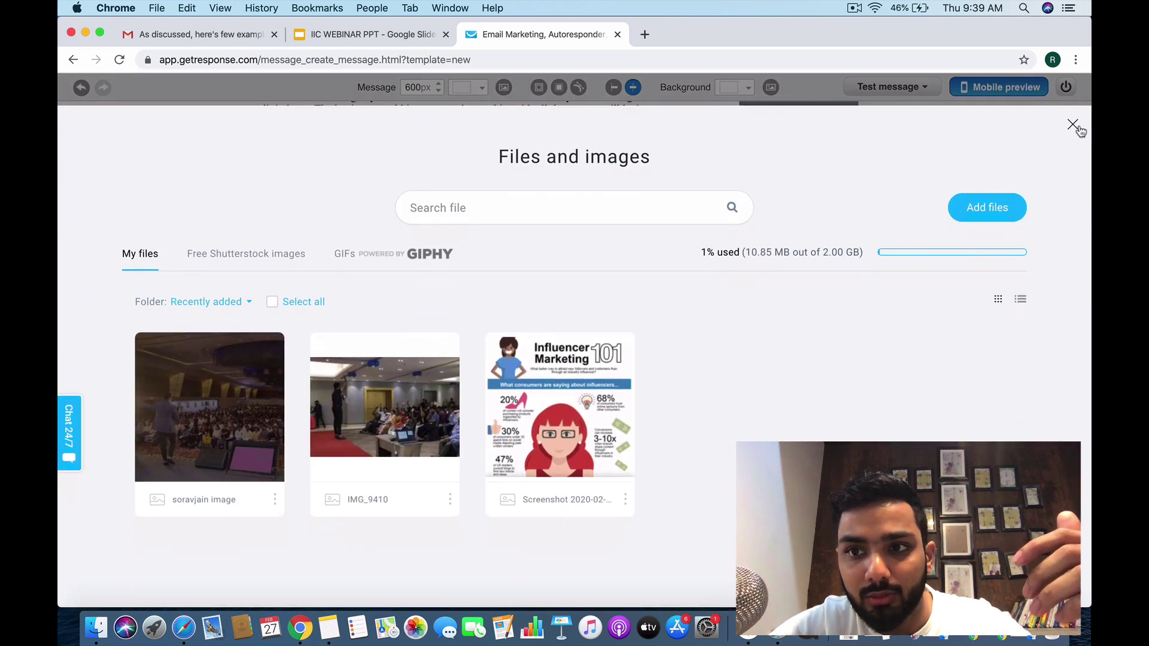
pyautogui.click(1072, 124)
pyautogui.click(675, 439)
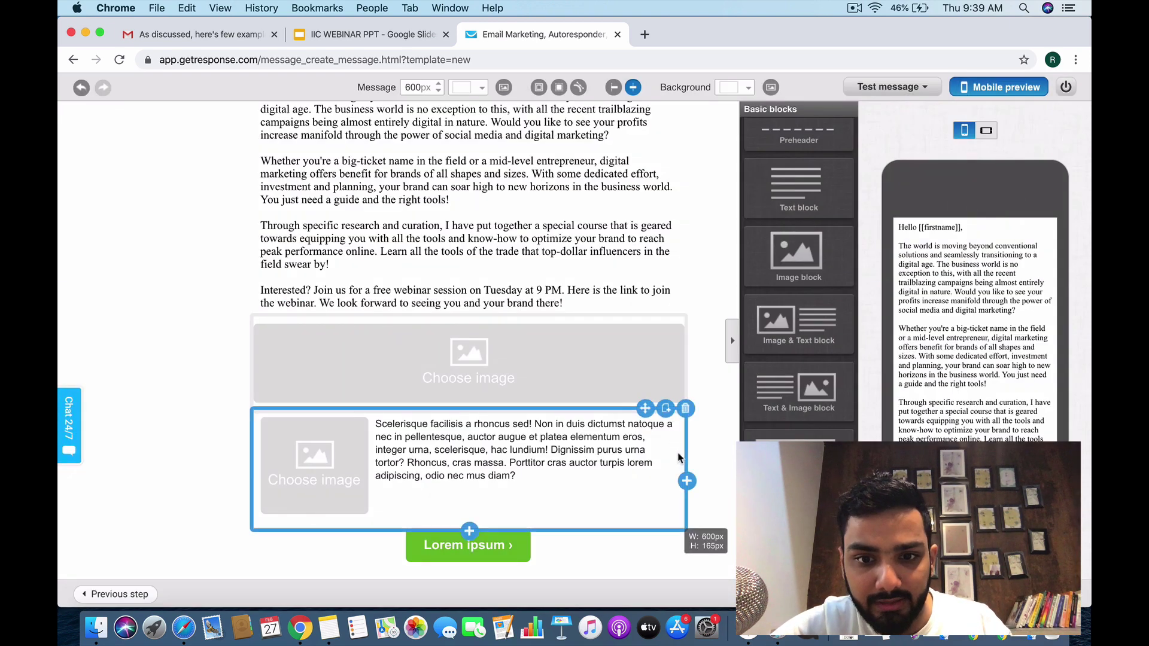
pyautogui.click(674, 334)
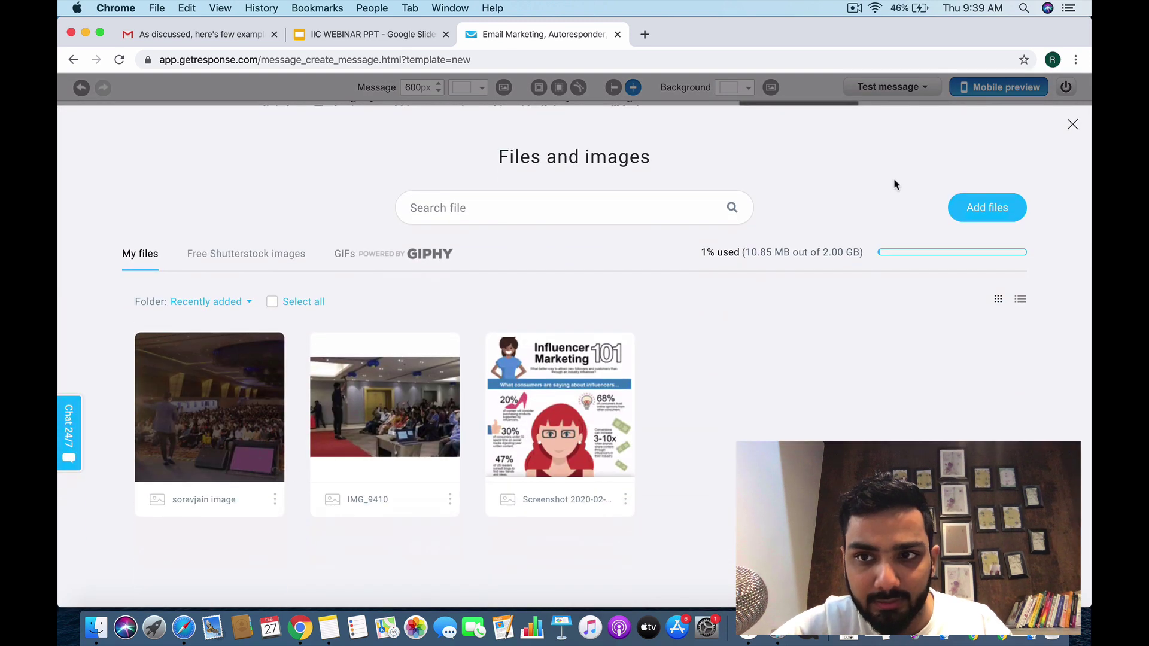
pyautogui.click(1073, 125)
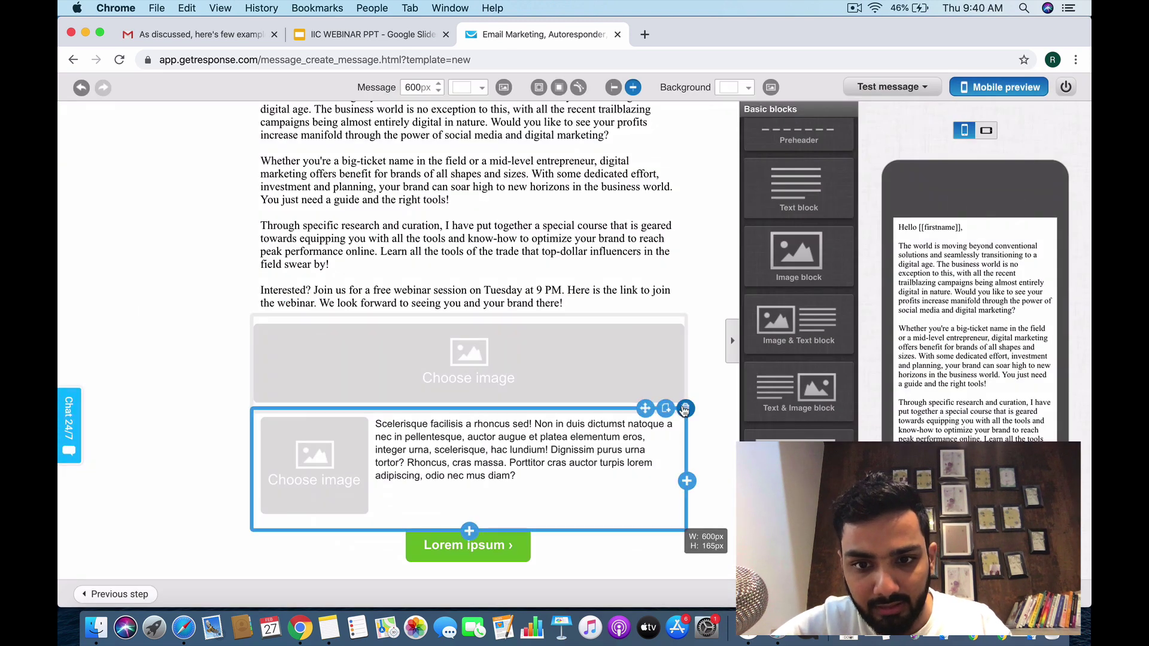
pyautogui.click(683, 411)
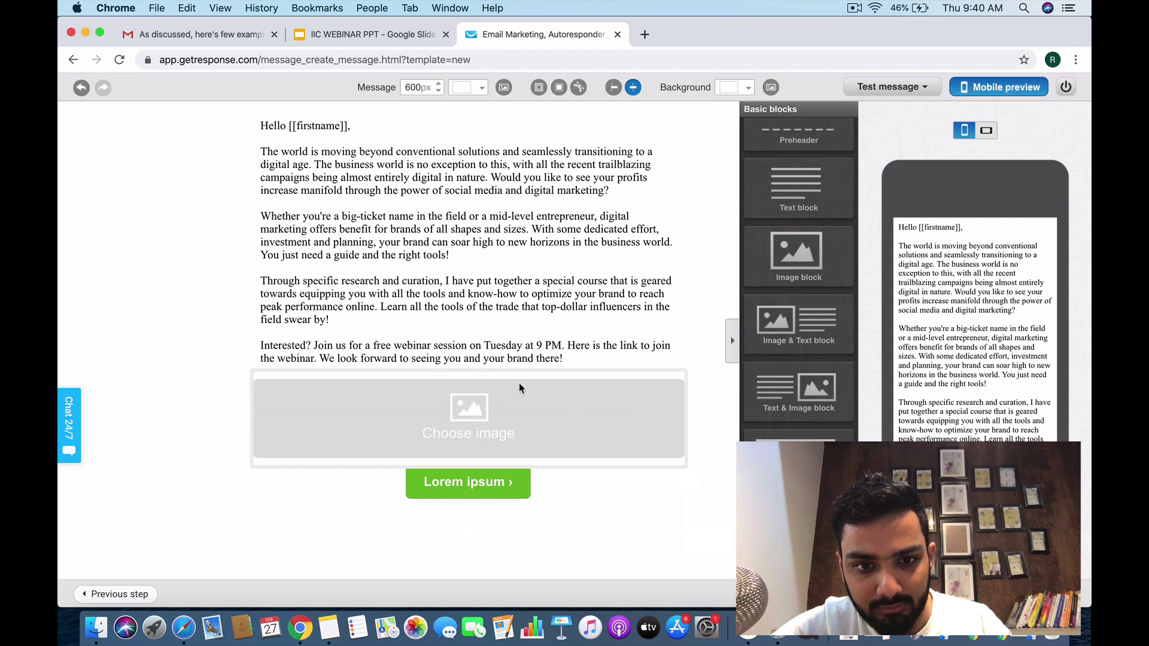
pyautogui.click(518, 415)
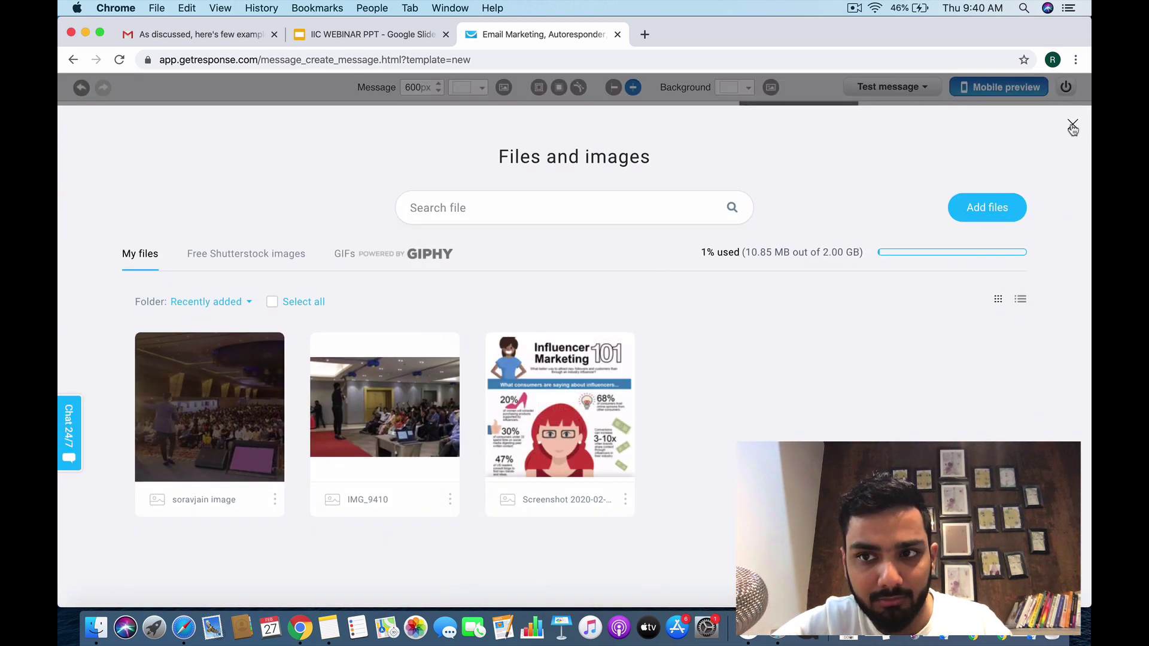
pyautogui.click(1072, 127)
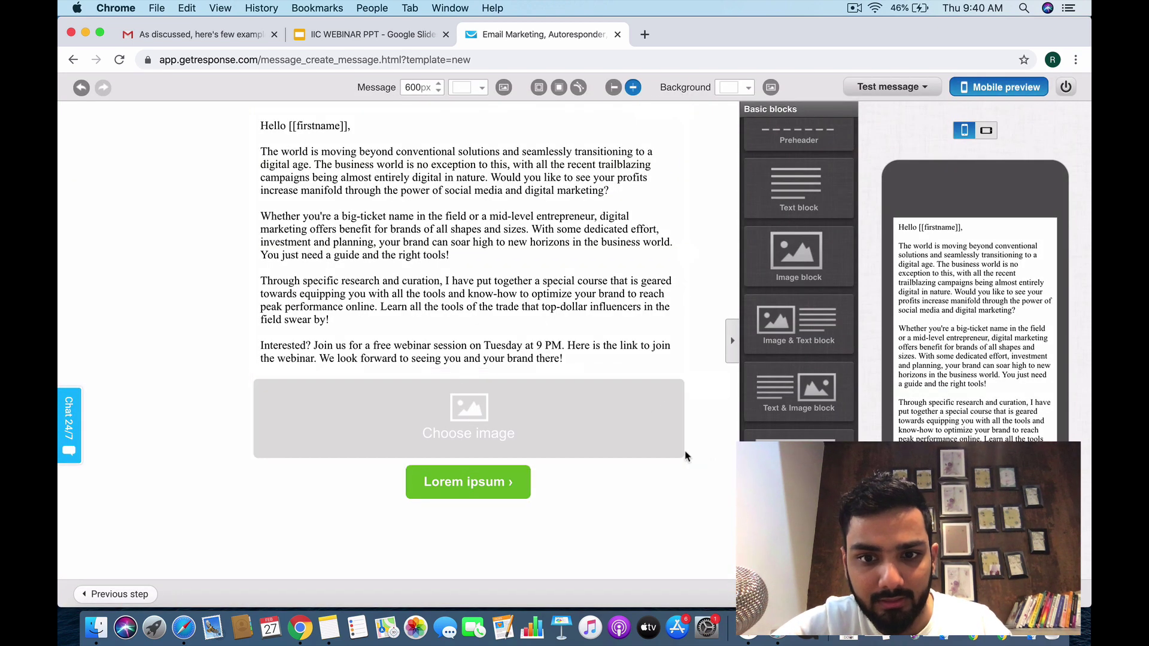
# Delete the empty image block and relabel the button 'CLICK TO ENTER LIVE WEBINAR'
pyautogui.click(686, 372)
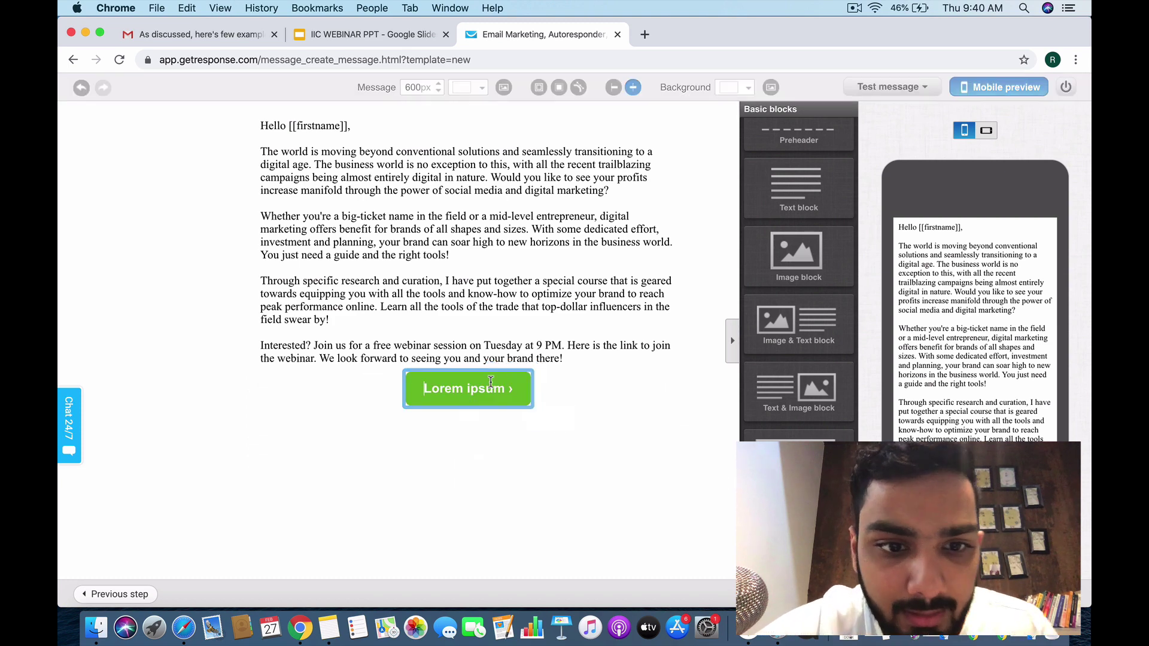
pyautogui.click(491, 381)
pyautogui.press('BackSpace')
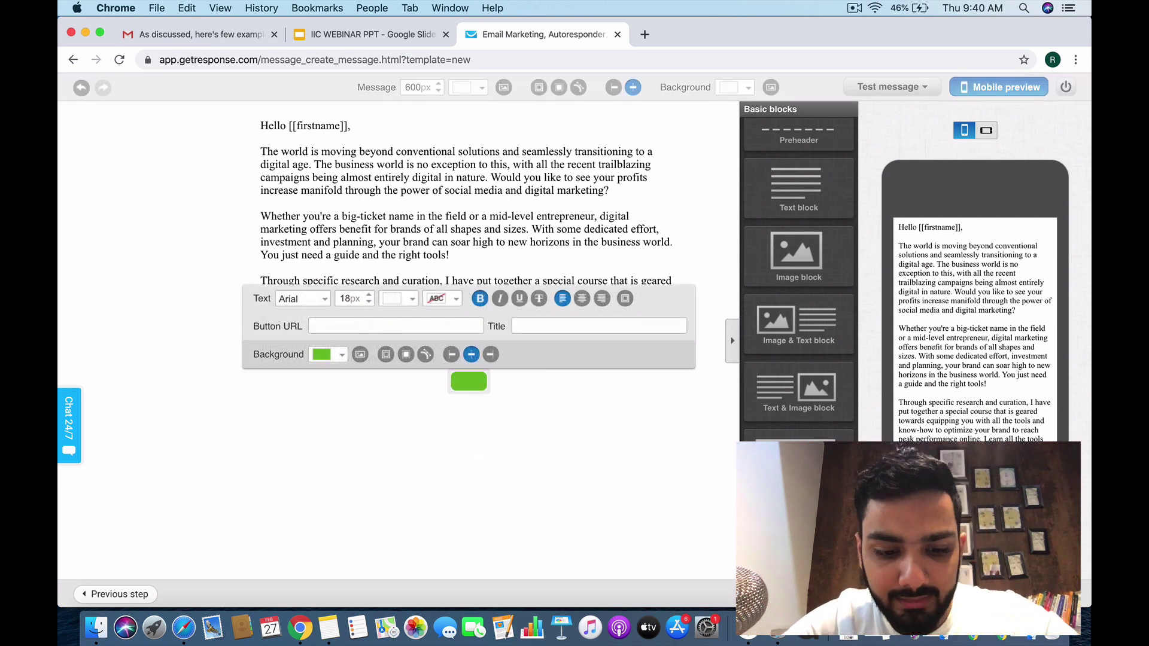
pyautogui.write('CLICK TO SI')
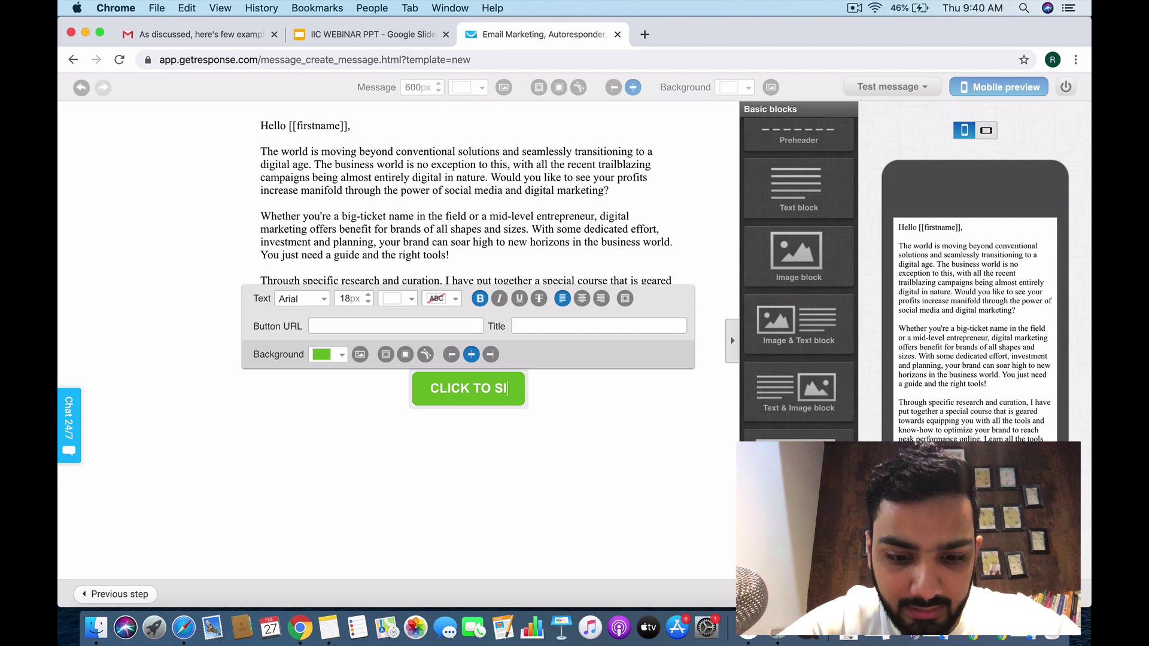
pyautogui.write('GN UP')
pyautogui.press('BackSpace')
pyautogui.press('BackSpace')
pyautogui.press('BackSpace')
pyautogui.press('BackSpace')
pyautogui.press('BackSpace')
pyautogui.press('BackSpace')
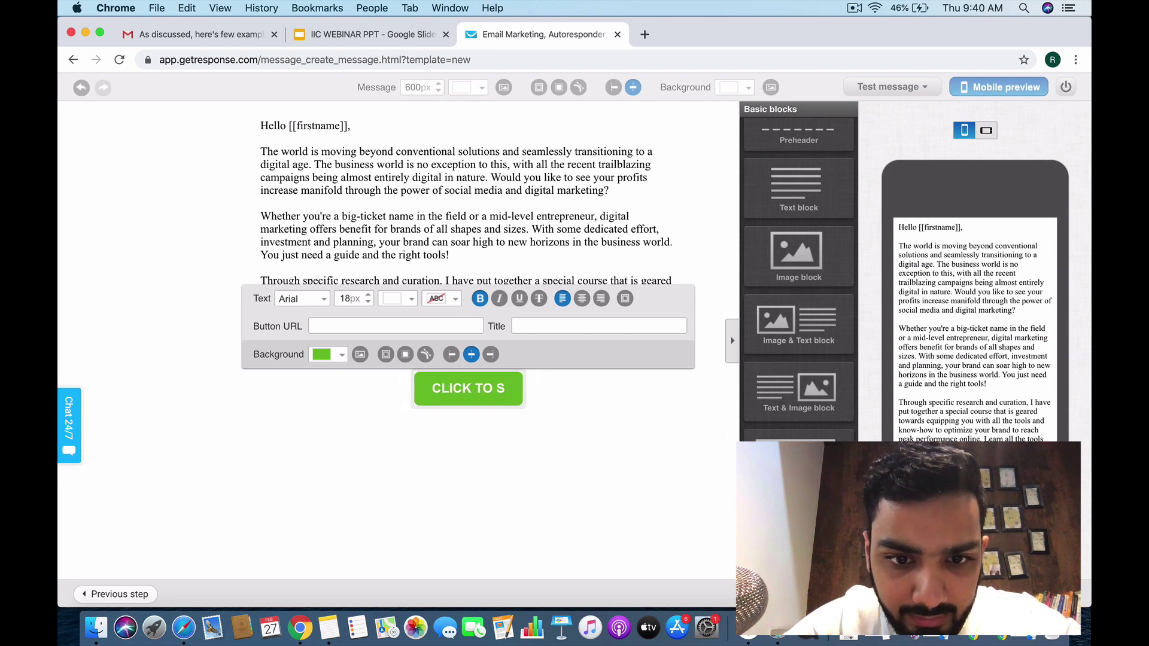
pyautogui.press('BackSpace')
pyautogui.write('ENTER LIVE W')
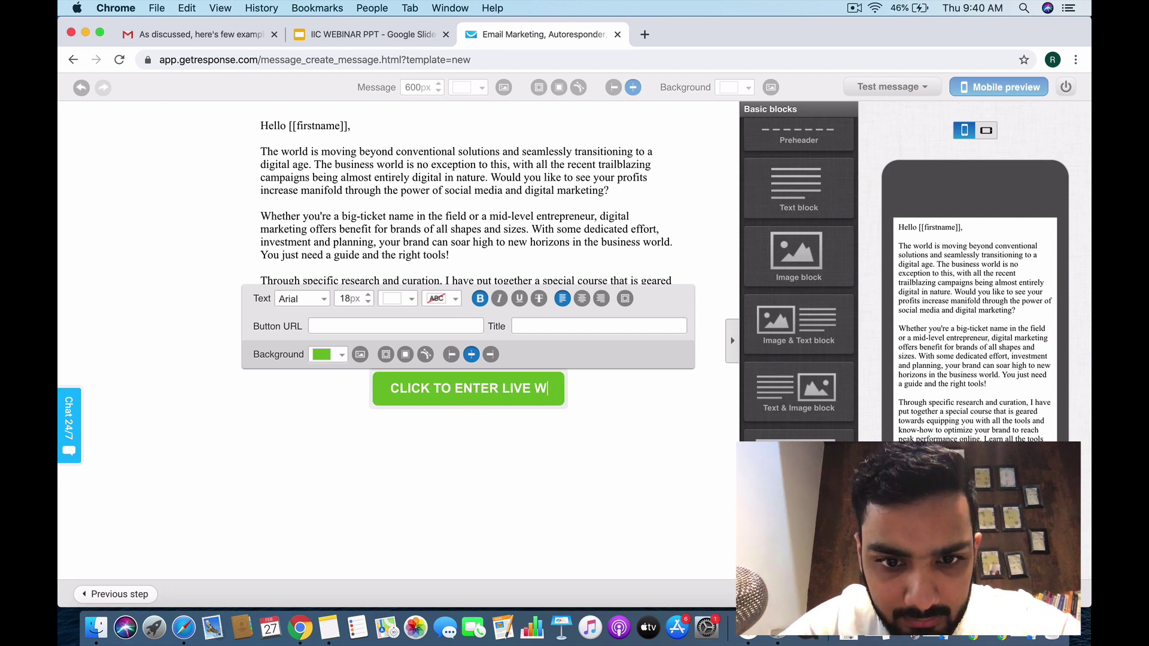
pyautogui.write('EBINAR')
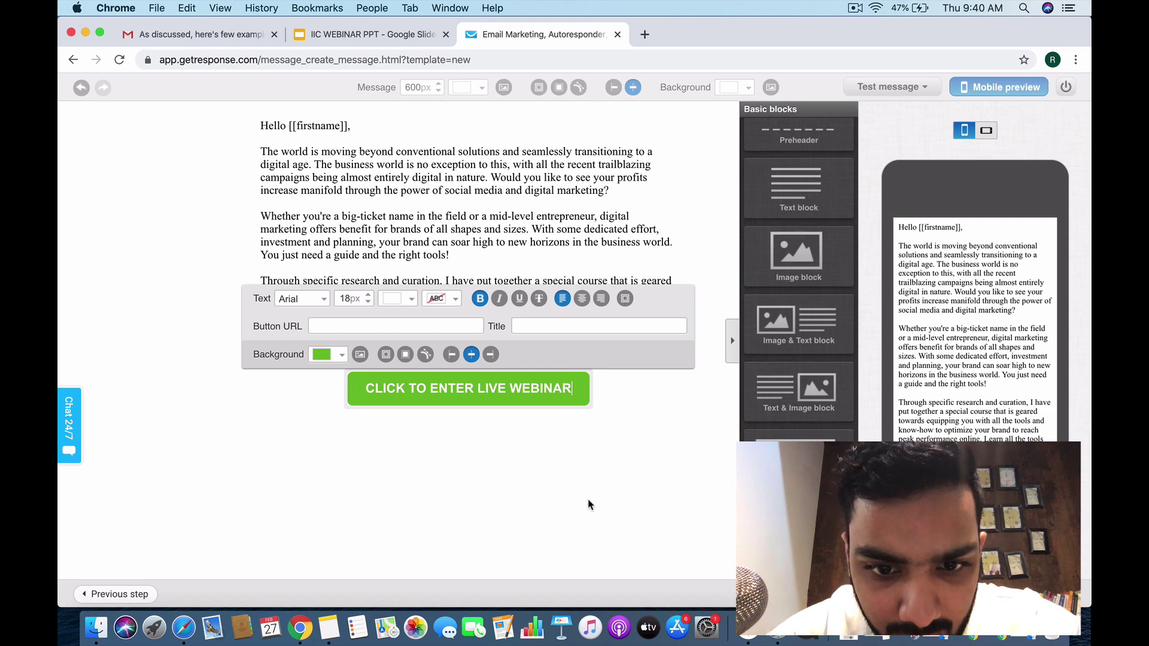
# Add a text block below the button with the signature 'REGARDS,' and the sender's name
pyautogui.moveTo(813, 199); pyautogui.dragTo(482, 449)
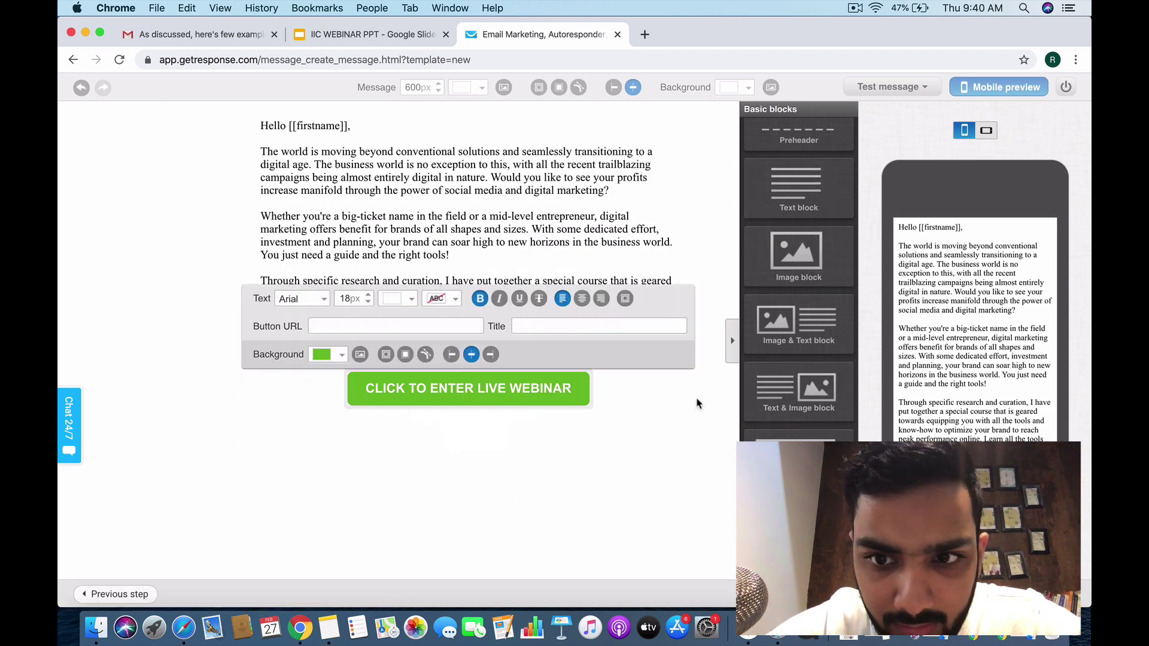
pyautogui.moveTo(798, 192); pyautogui.dragTo(346, 472)
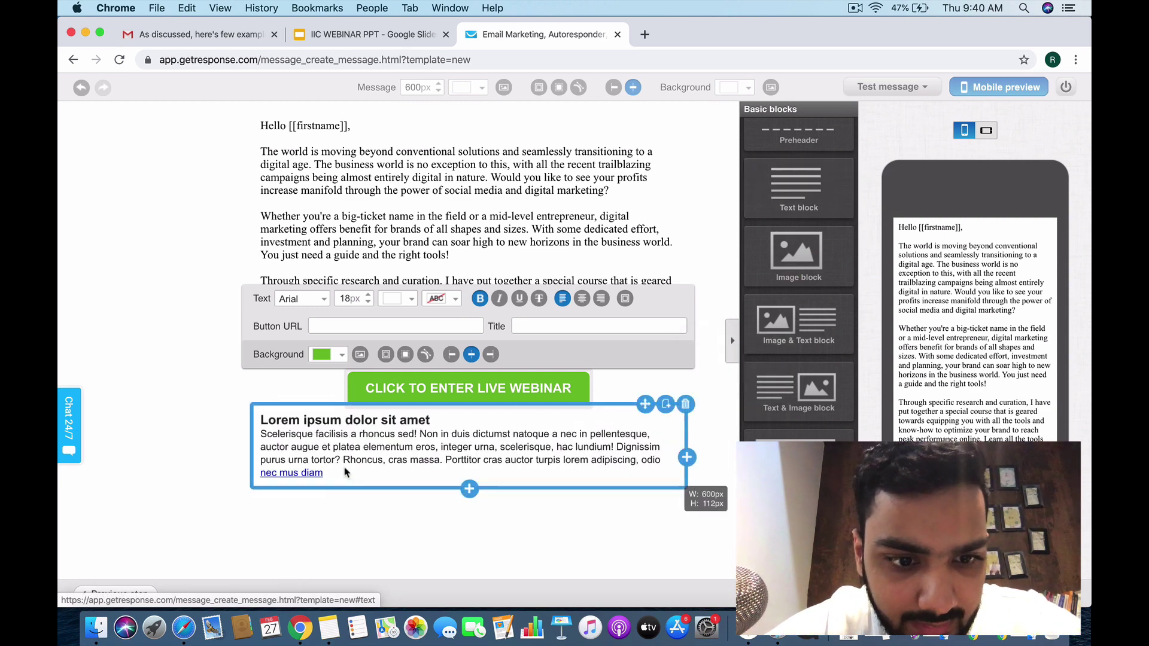
pyautogui.click(345, 473)
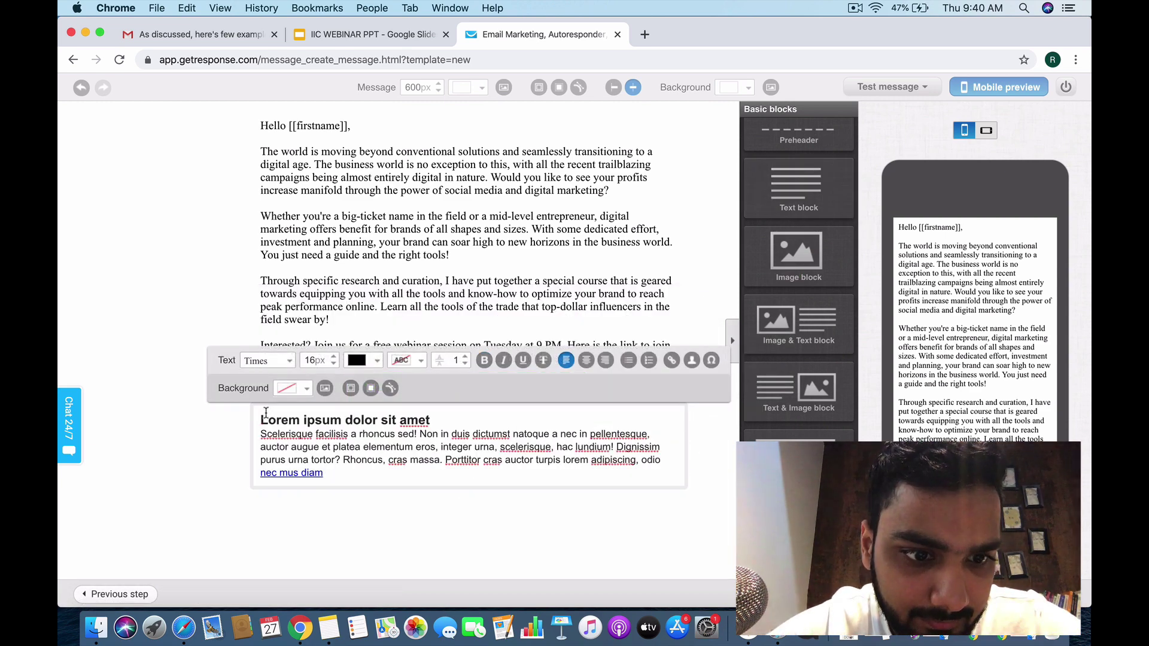
pyautogui.moveTo(266, 413); pyautogui.dragTo(356, 479)
pyautogui.press('BackSpace')
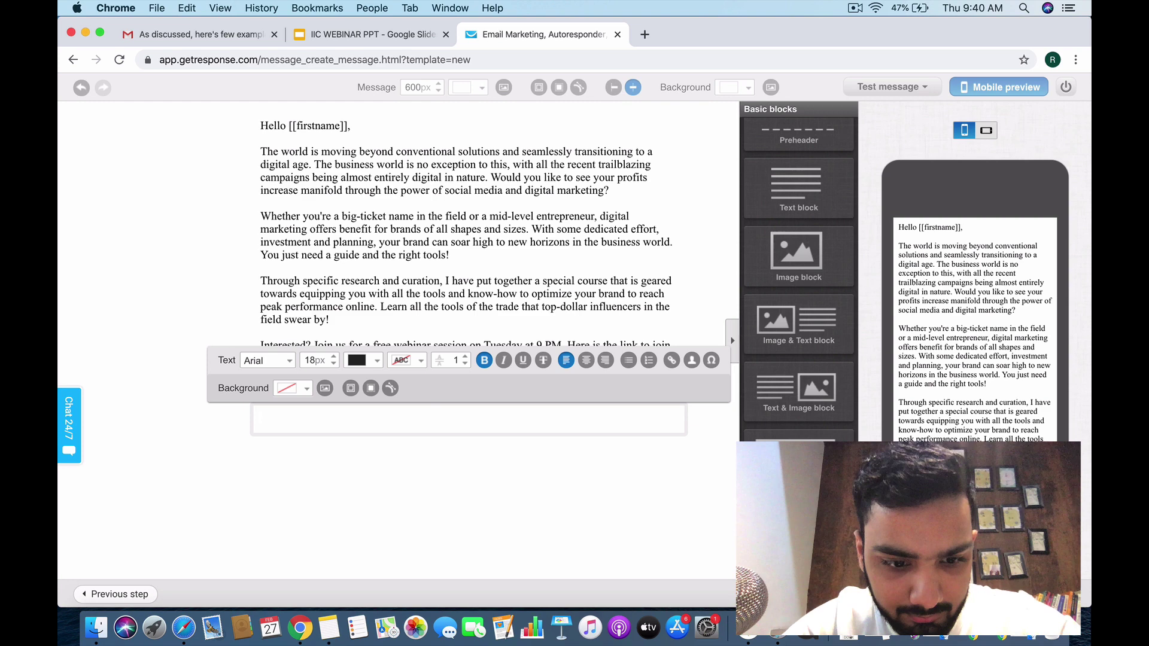
pyautogui.write('REGARDS')
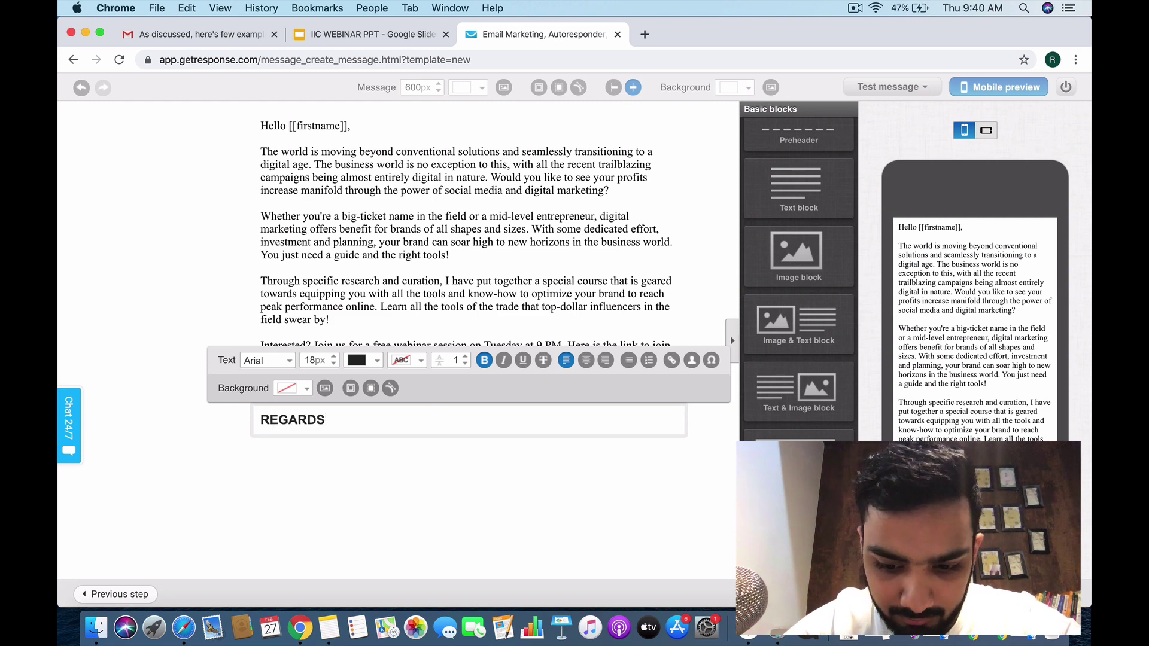
pyautogui.write(',')
pyautogui.press('Return')
pyautogui.write('SHI JAIN')
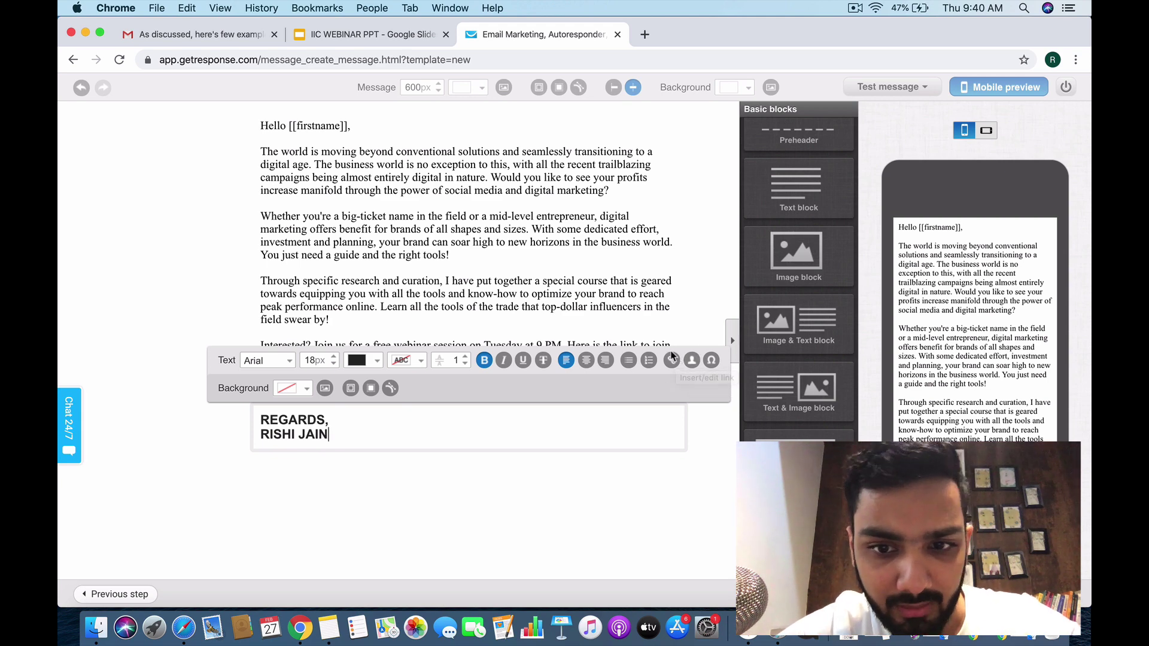
# Save the email and return to the Create Autoresponder form
pyautogui.click(677, 364)
pyautogui.click(636, 362)
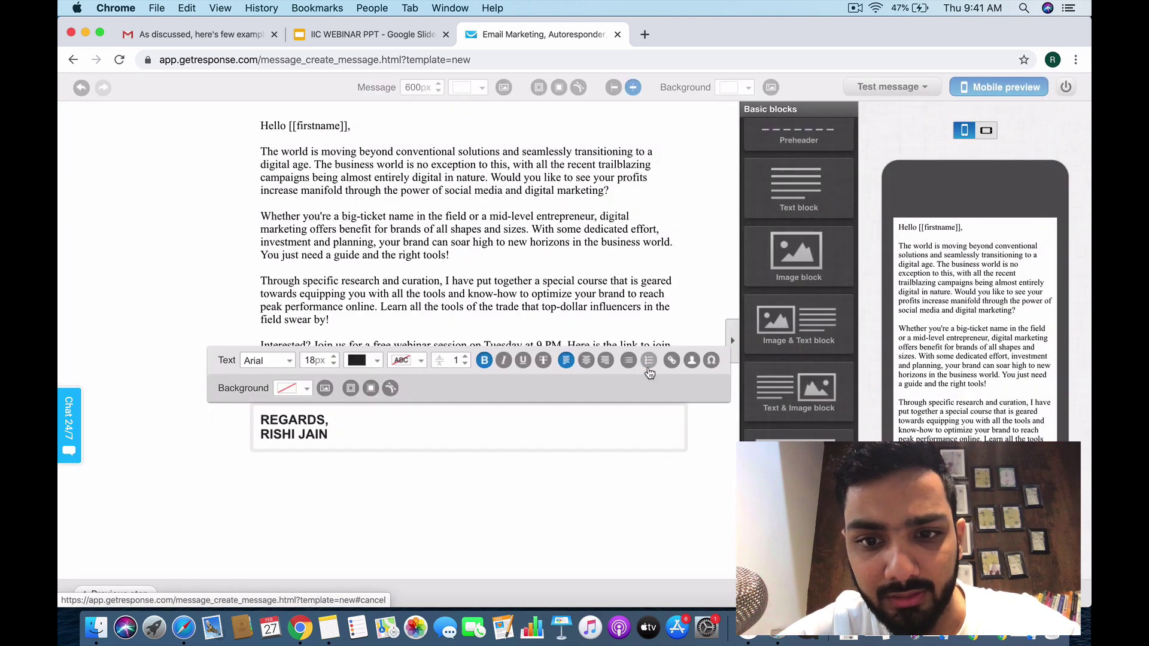
pyautogui.click(689, 287)
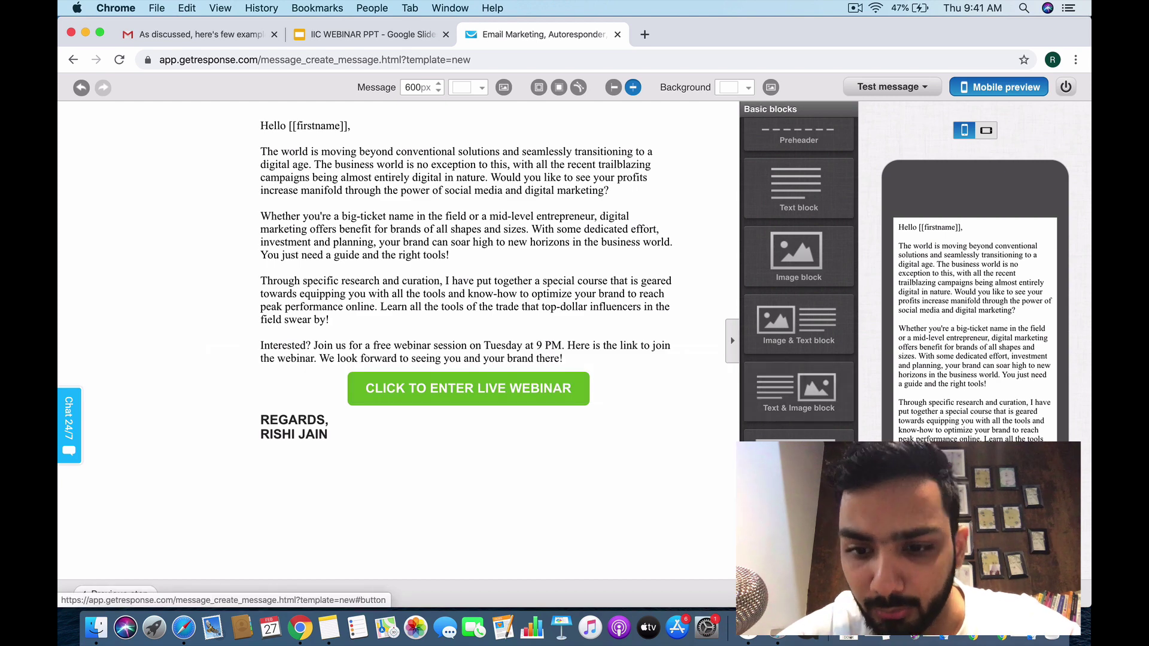
pyautogui.click(526, 389)
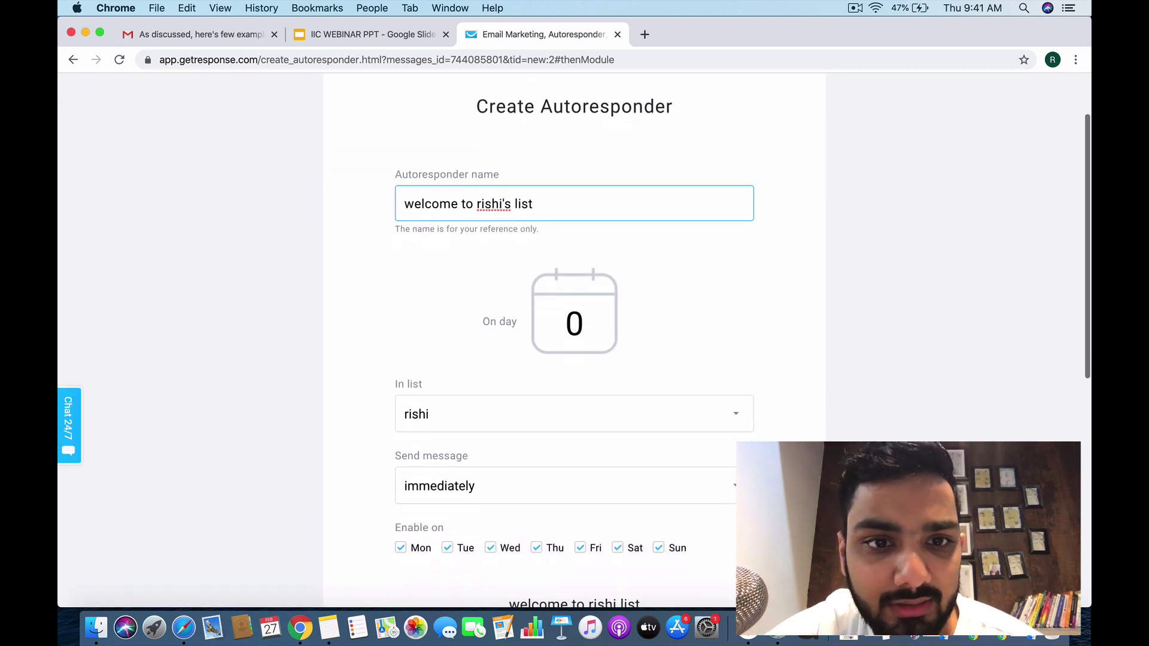
# Publish the welcome autoresponder, choosing not to send it to existing subscribers
pyautogui.scroll(-2, 658, 420)
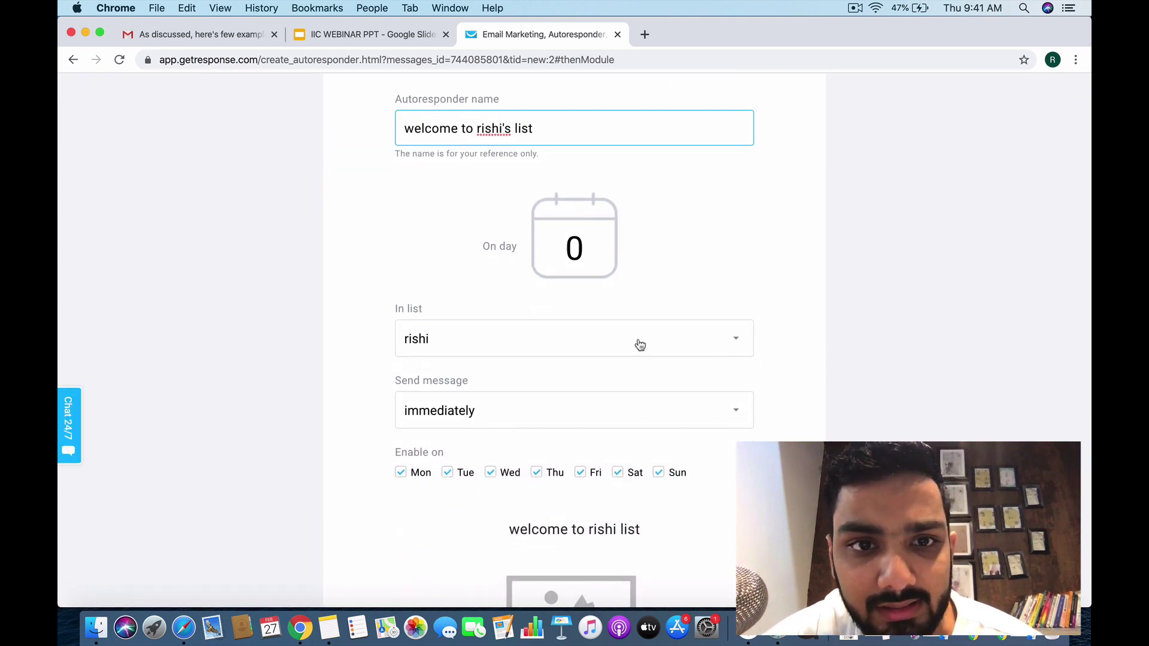
pyautogui.scroll(-2, 638, 359)
pyautogui.scroll(-10, 655, 401)
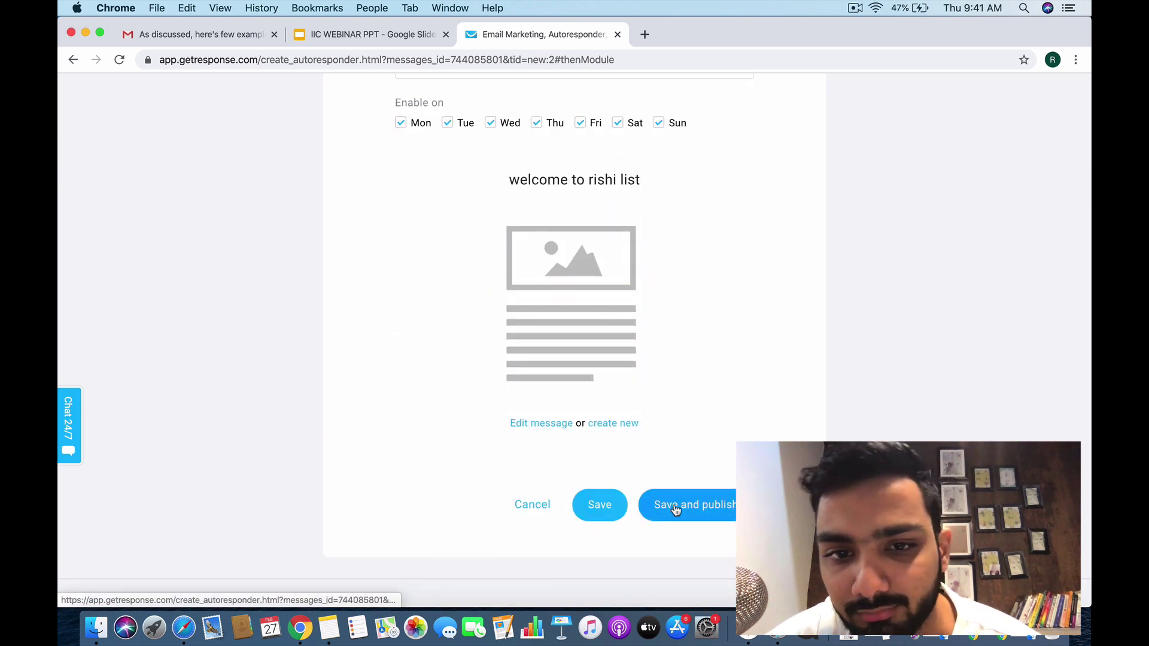
pyautogui.click(676, 508)
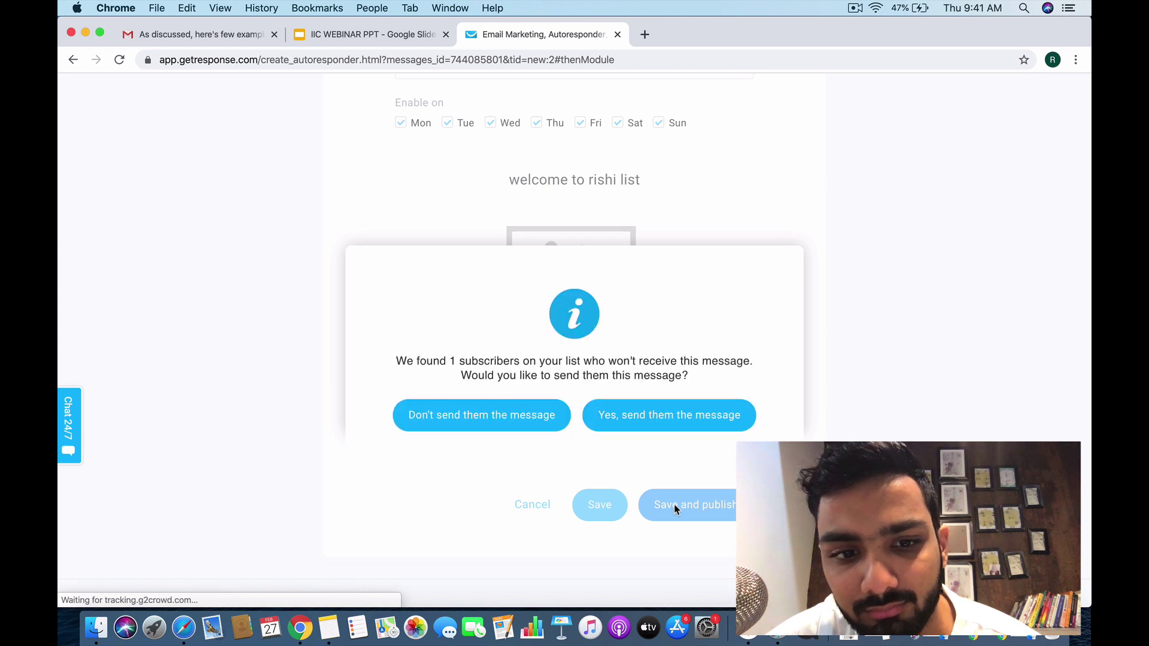
pyautogui.click(527, 385)
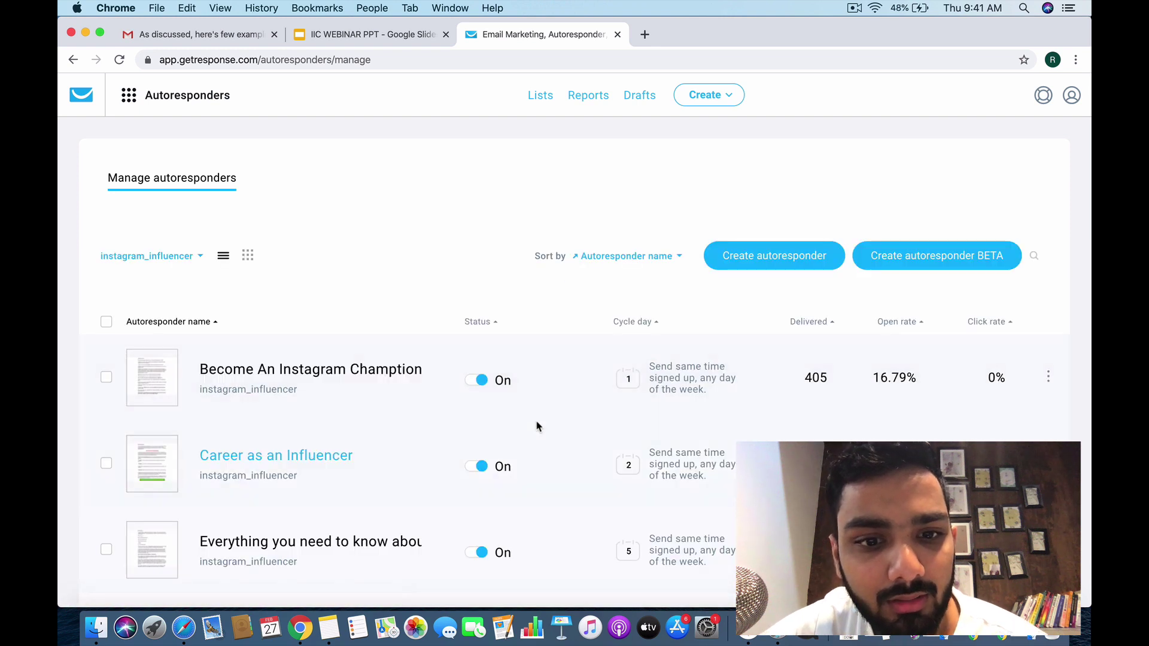
# Filter autoresponders to the personal list instead of instagram_influencer, showing the welcome message On
pyautogui.scroll(-1, 537, 426)
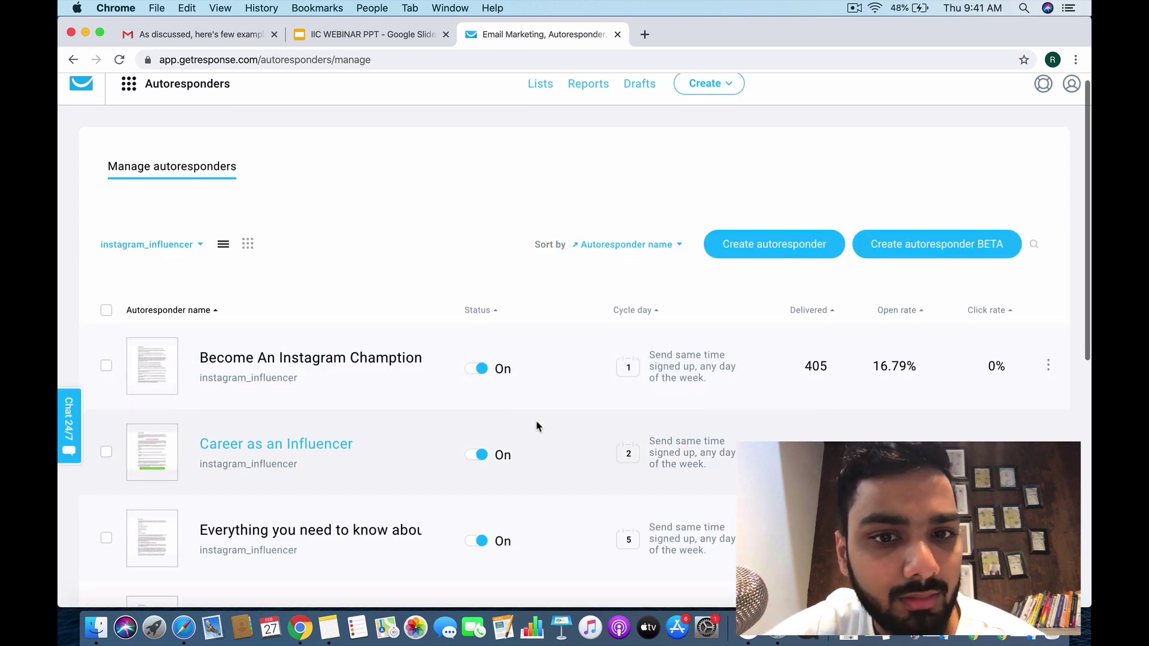
pyautogui.click(185, 247)
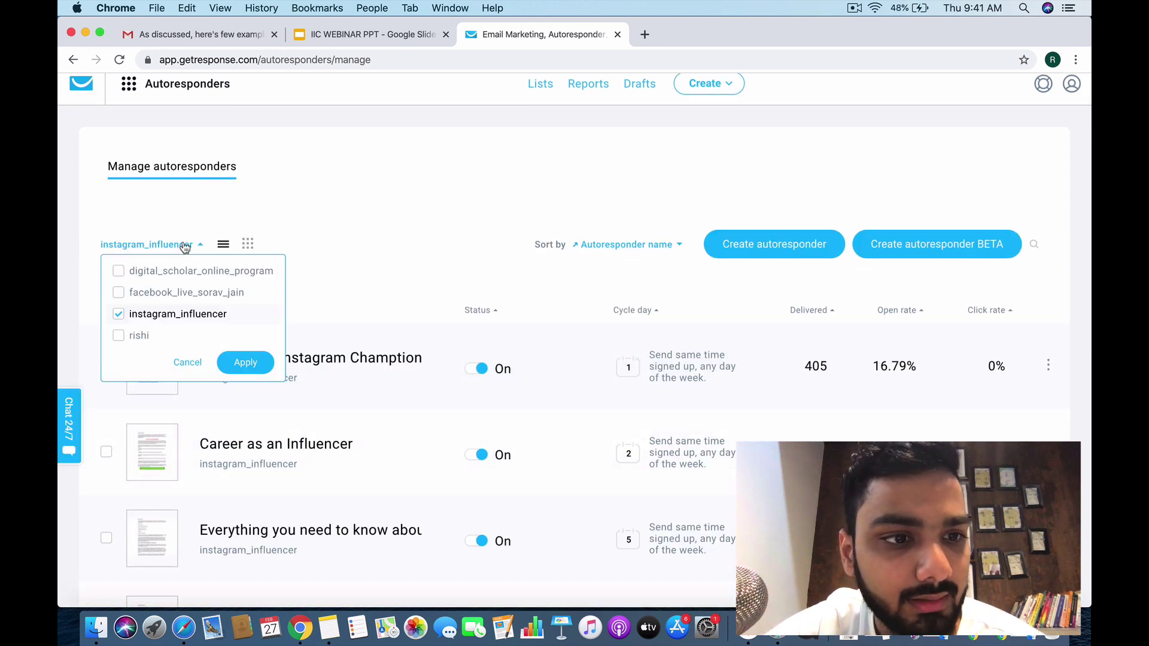
pyautogui.click(128, 320)
pyautogui.click(130, 335)
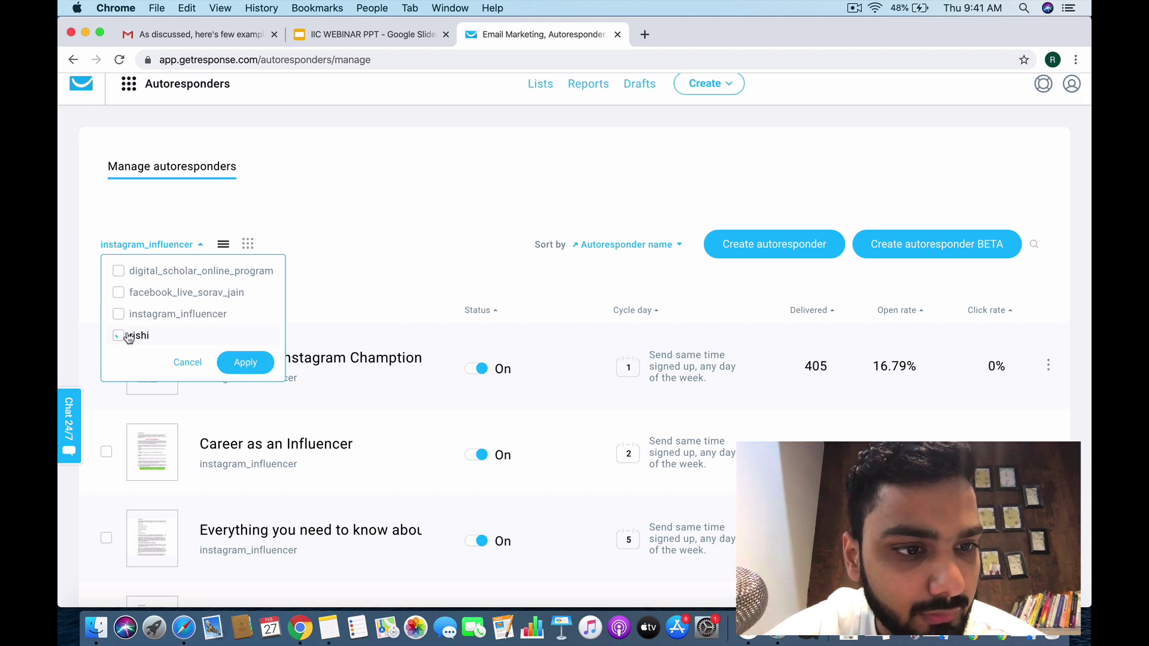
pyautogui.click(245, 362)
pyautogui.scroll(-1, 388, 511)
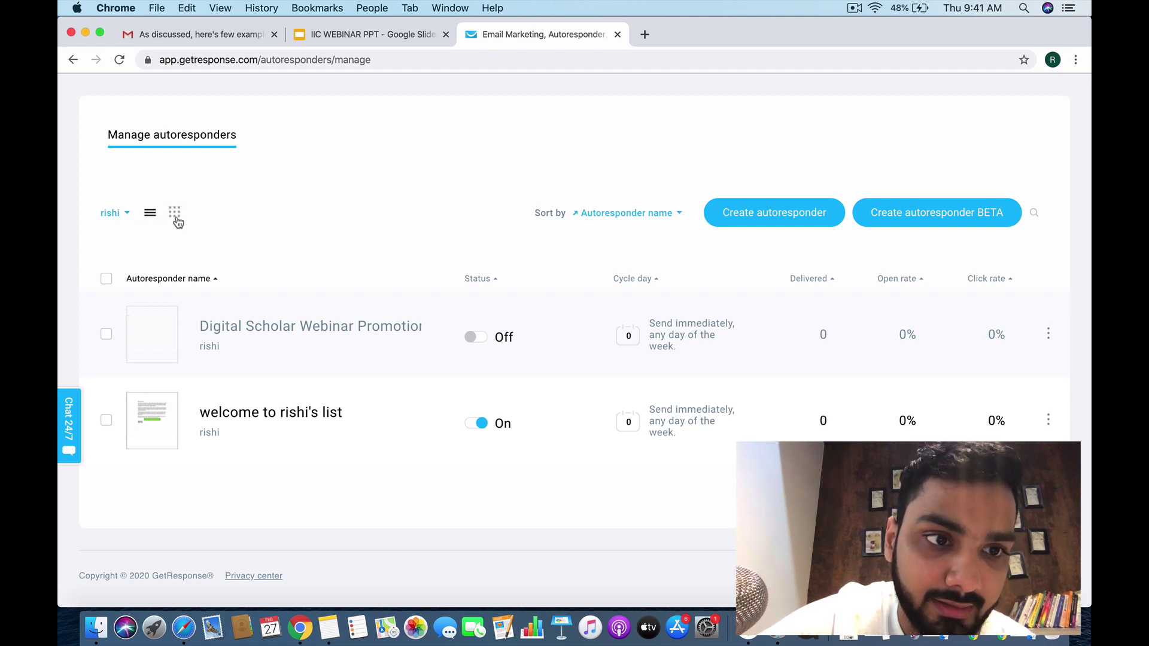
pyautogui.click(176, 218)
pyautogui.scroll(-2, 180, 256)
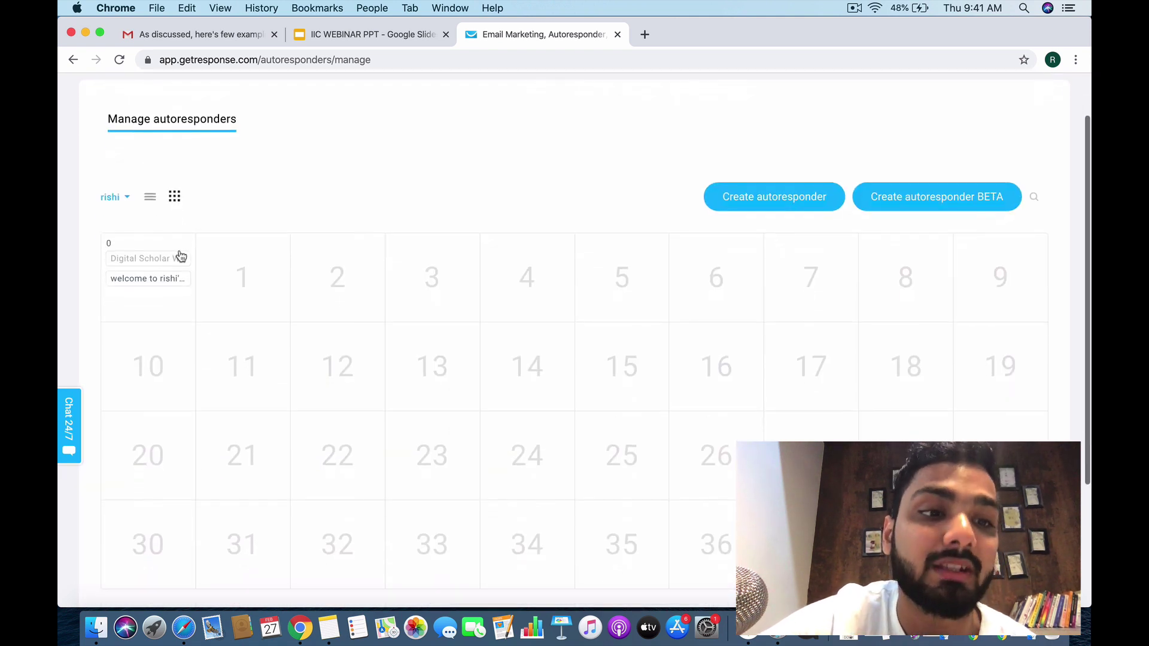
pyautogui.scroll(-5, 454, 413)
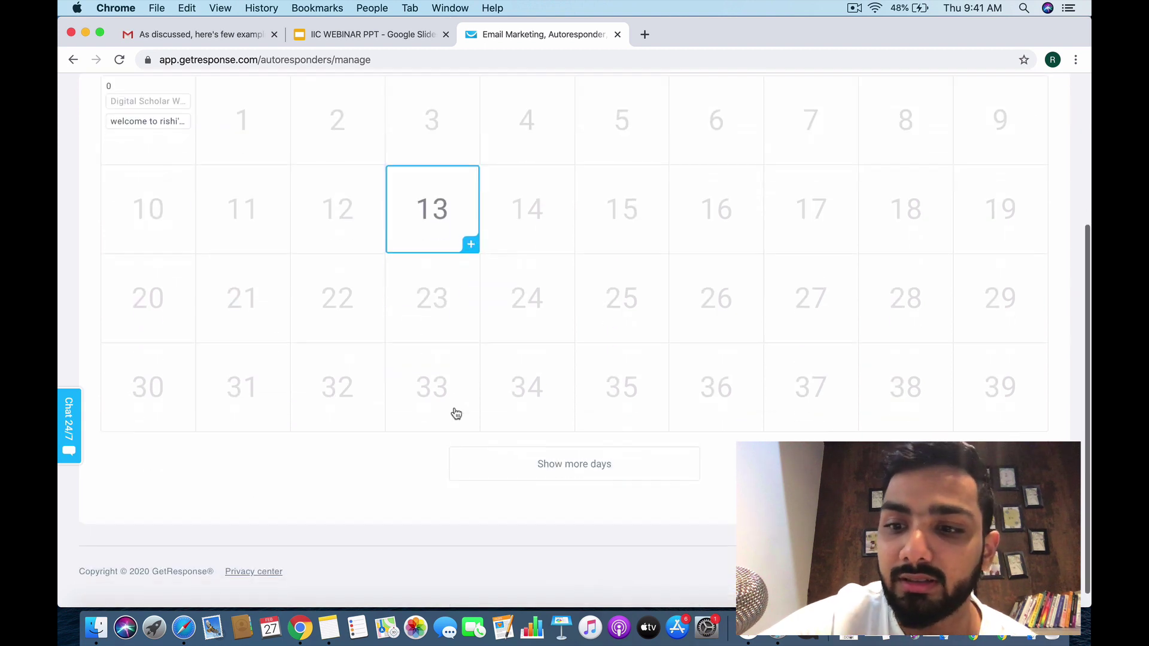
pyautogui.scroll(4, 454, 413)
pyautogui.scroll(-3, 456, 413)
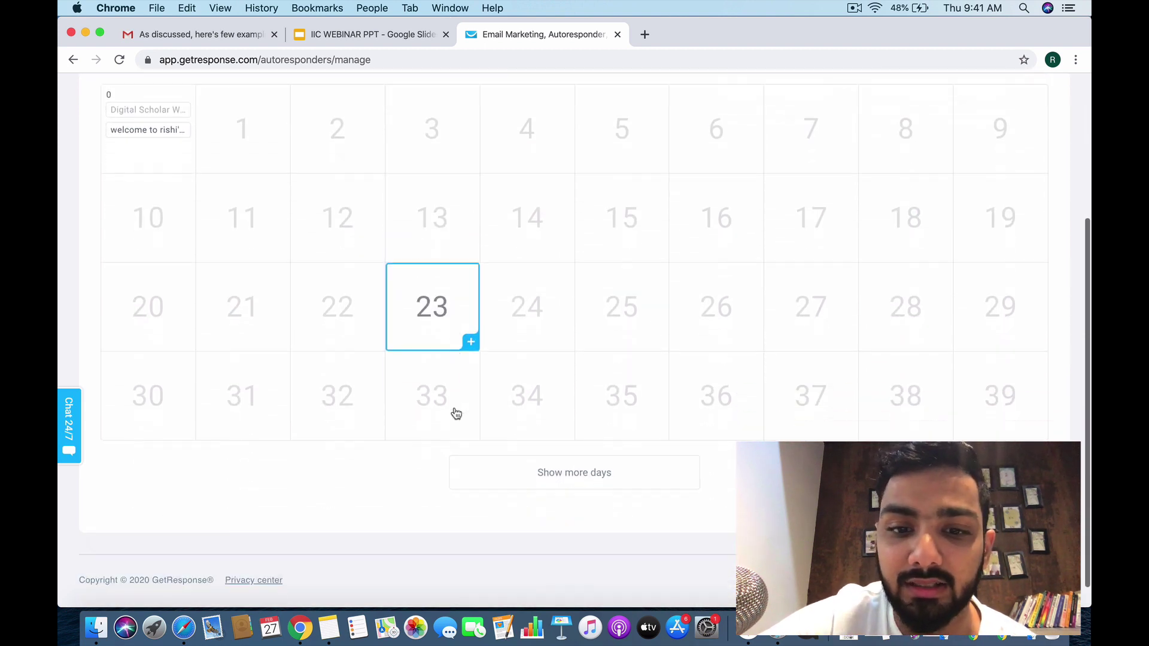
pyautogui.scroll(2, 442, 408)
pyautogui.scroll(1, 442, 408)
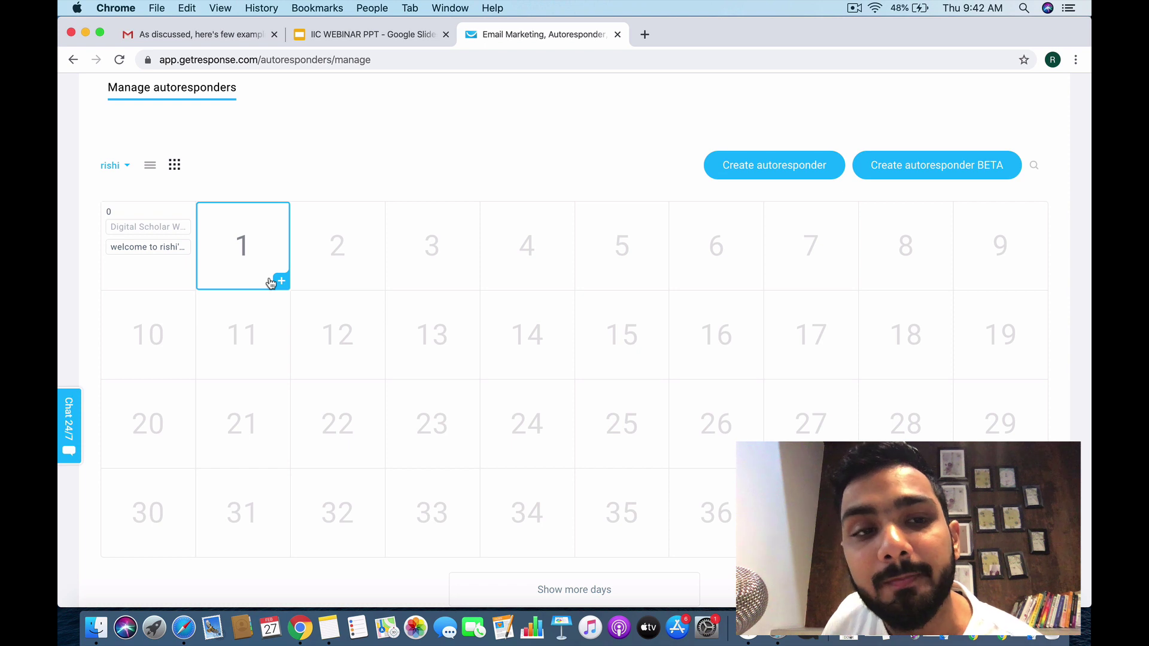
pyautogui.moveTo(167, 249)
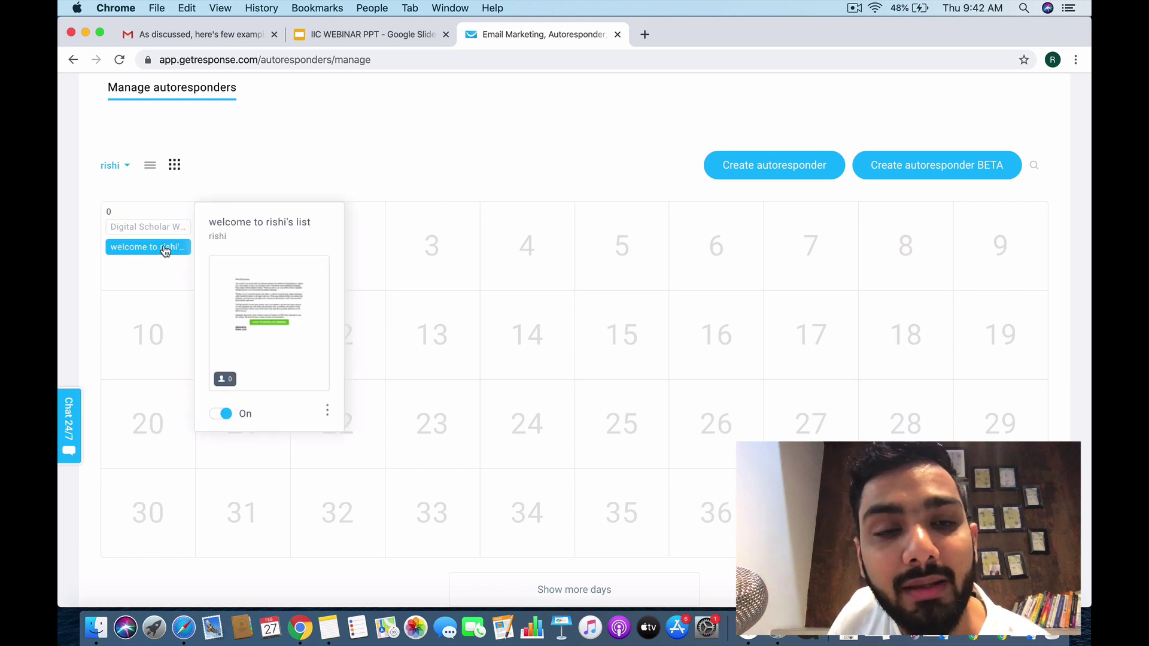
pyautogui.moveTo(174, 224)
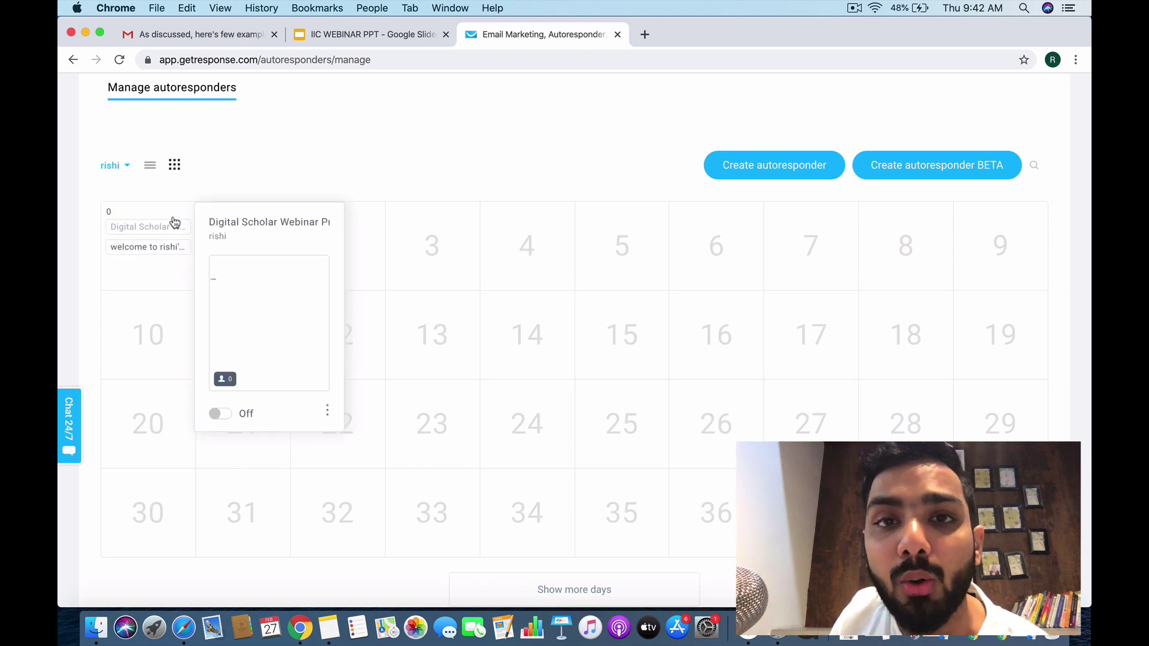
pyautogui.moveTo(223, 280)
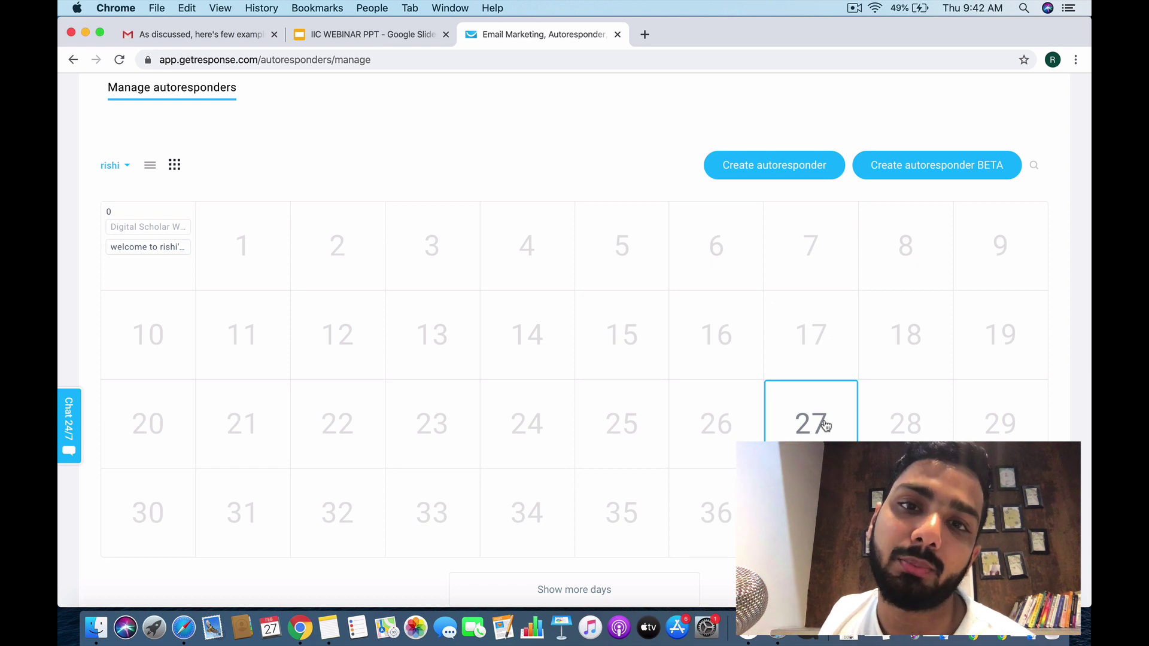
pyautogui.scroll(-3, 826, 425)
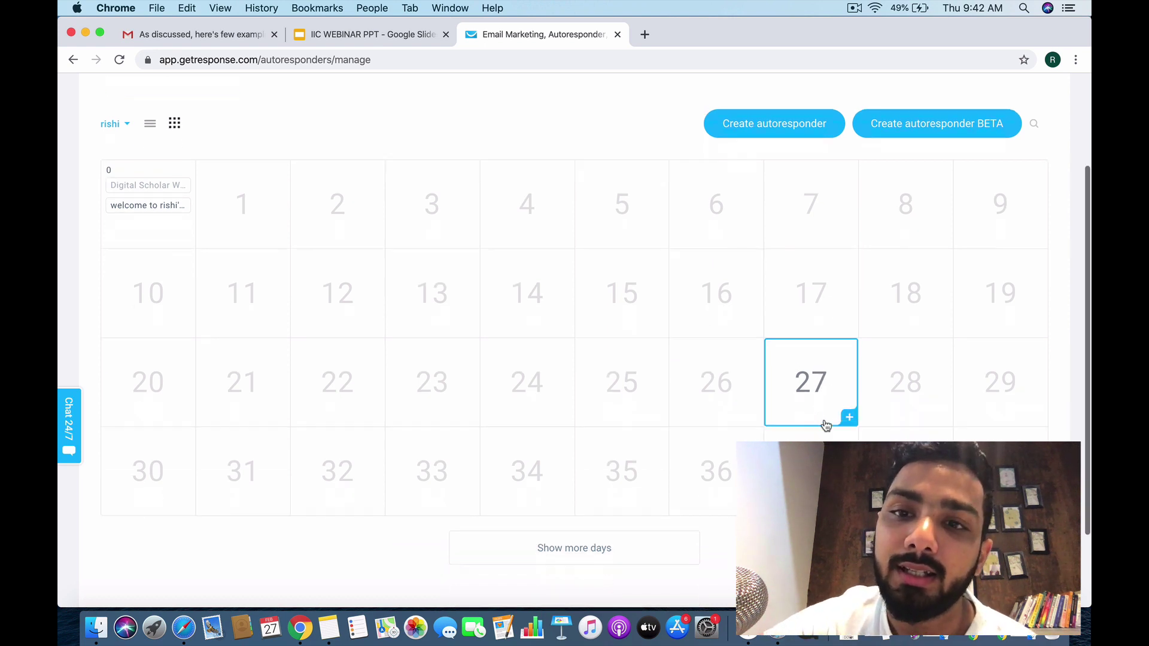
pyautogui.scroll(5, 826, 425)
pyautogui.scroll(-2, 826, 425)
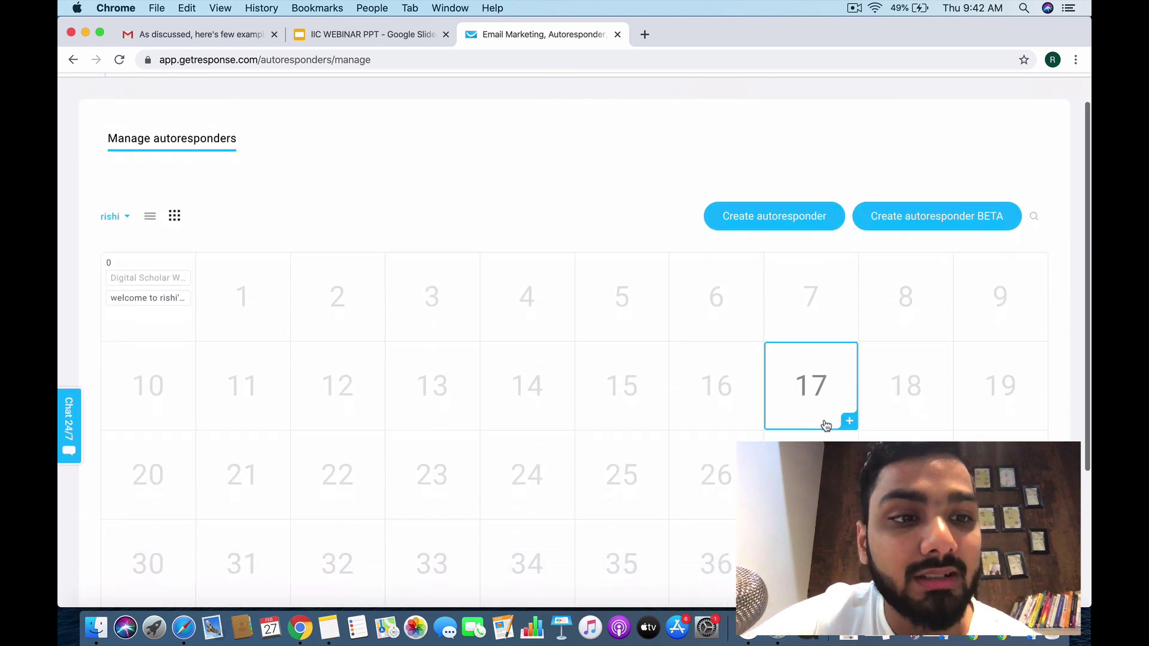
pyautogui.scroll(-2, 655, 419)
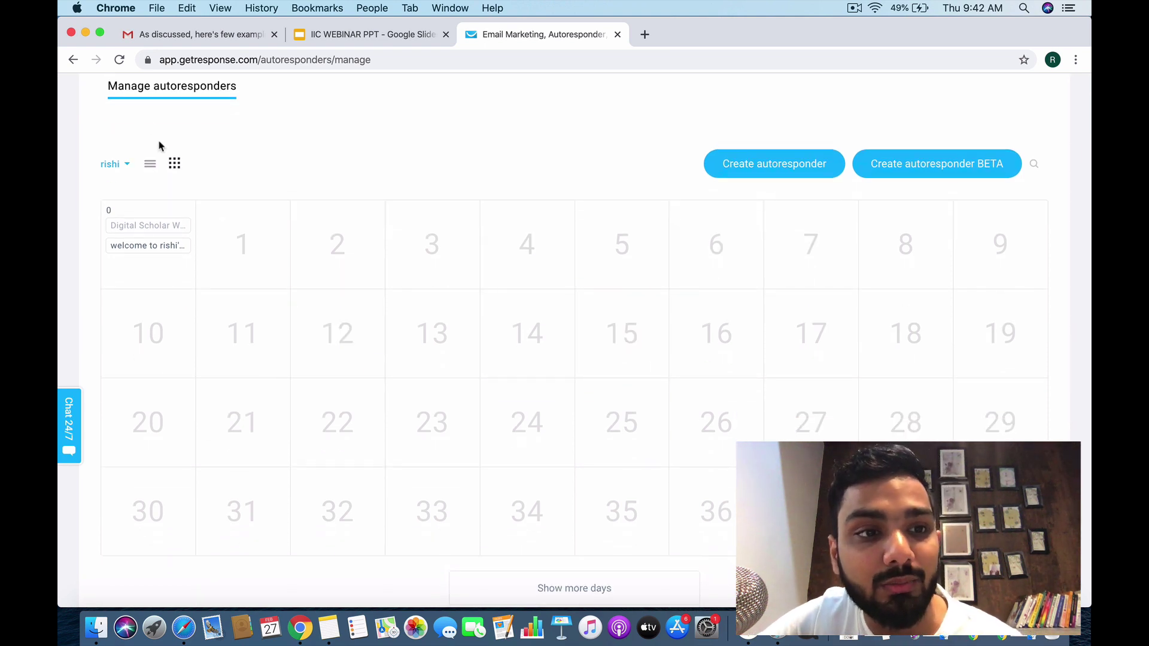
pyautogui.click(144, 168)
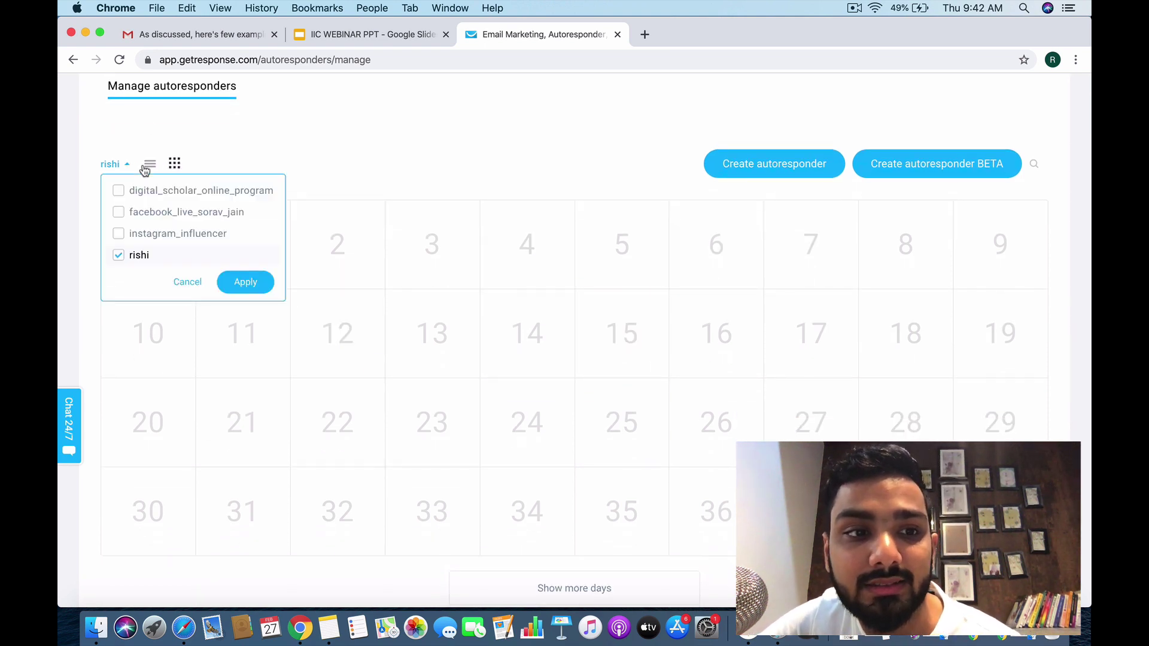
pyautogui.click(243, 282)
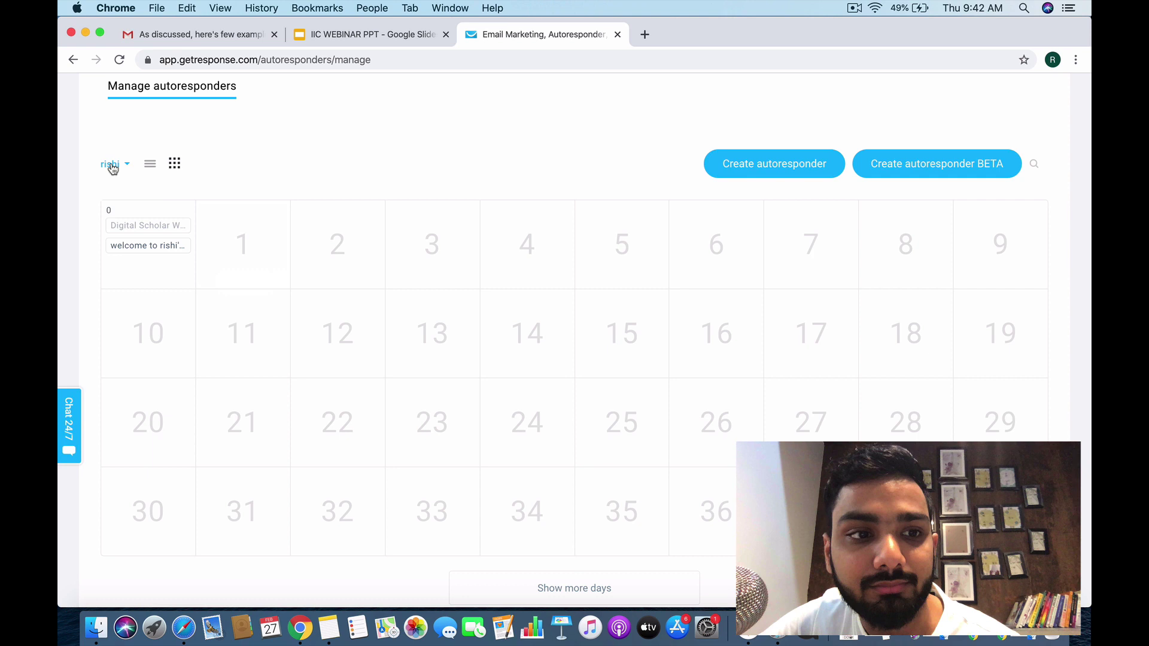
pyautogui.click(148, 168)
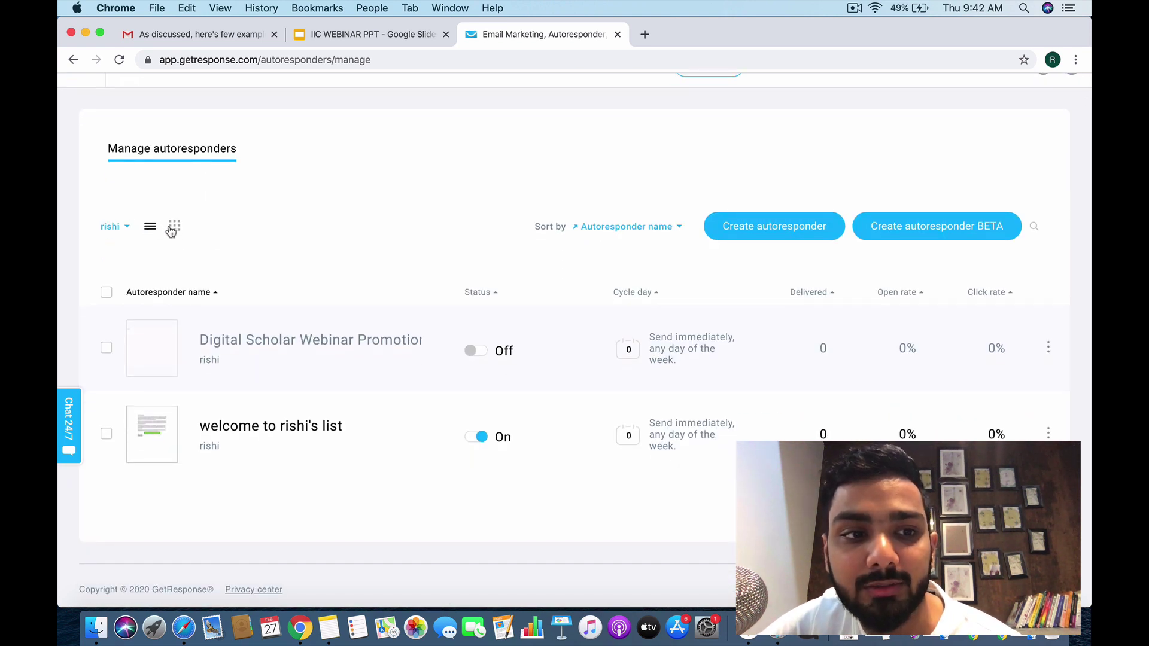
pyautogui.scroll(-1, 198, 282)
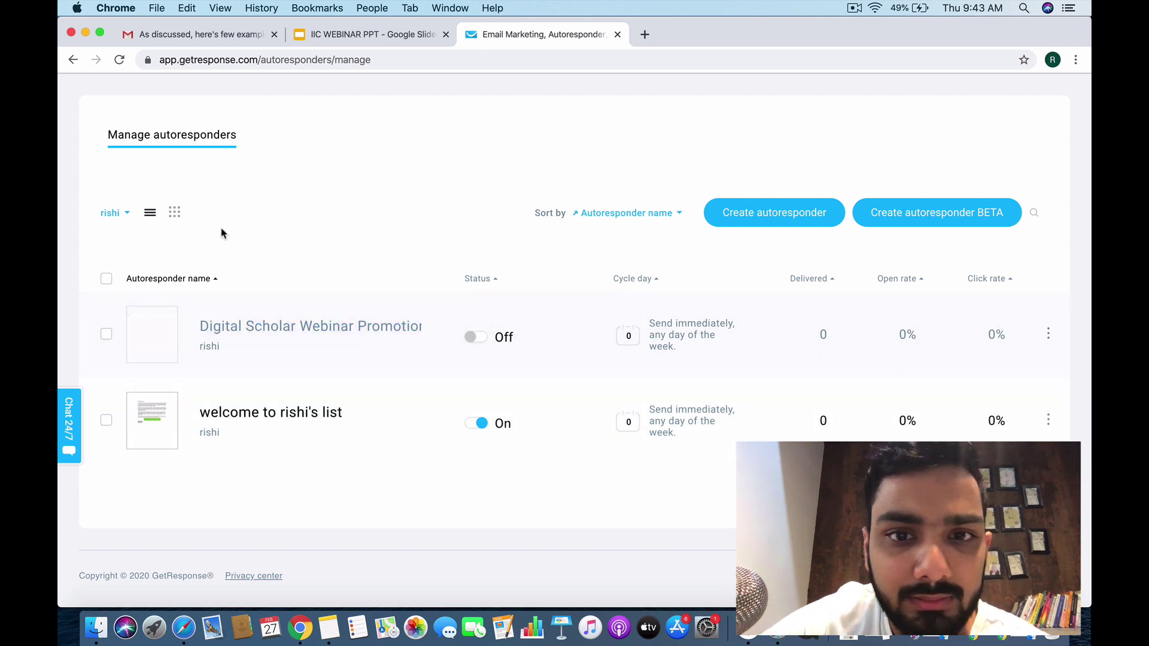
pyautogui.scroll(2, 221, 232)
pyautogui.scroll(-2, 243, 257)
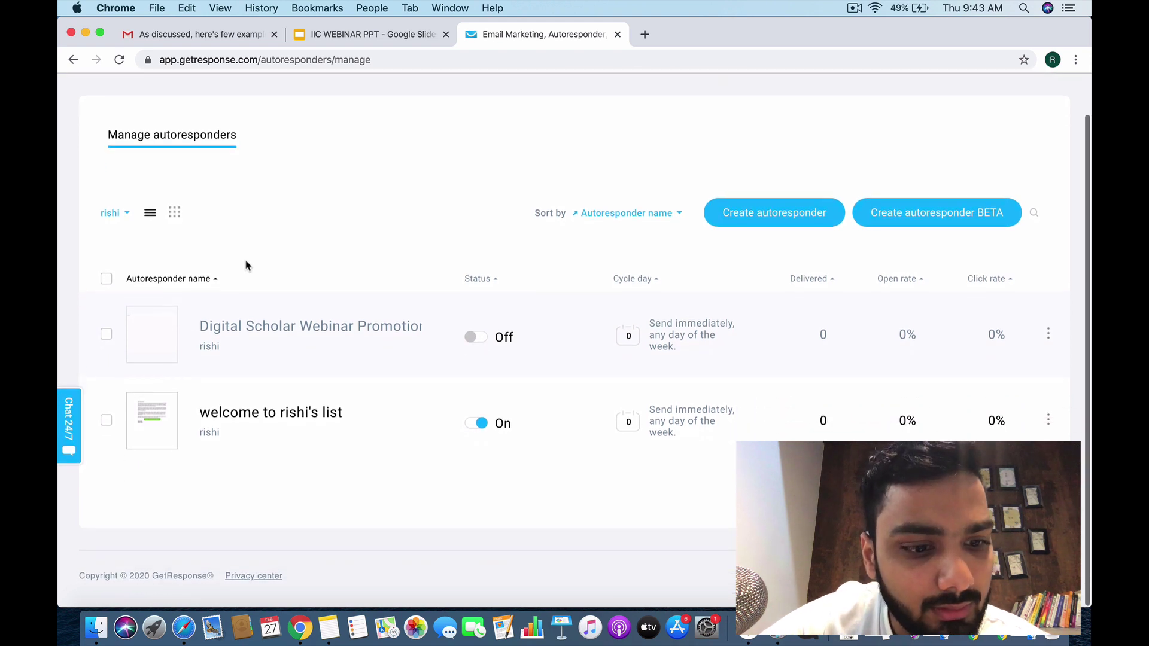
pyautogui.scroll(2, 246, 265)
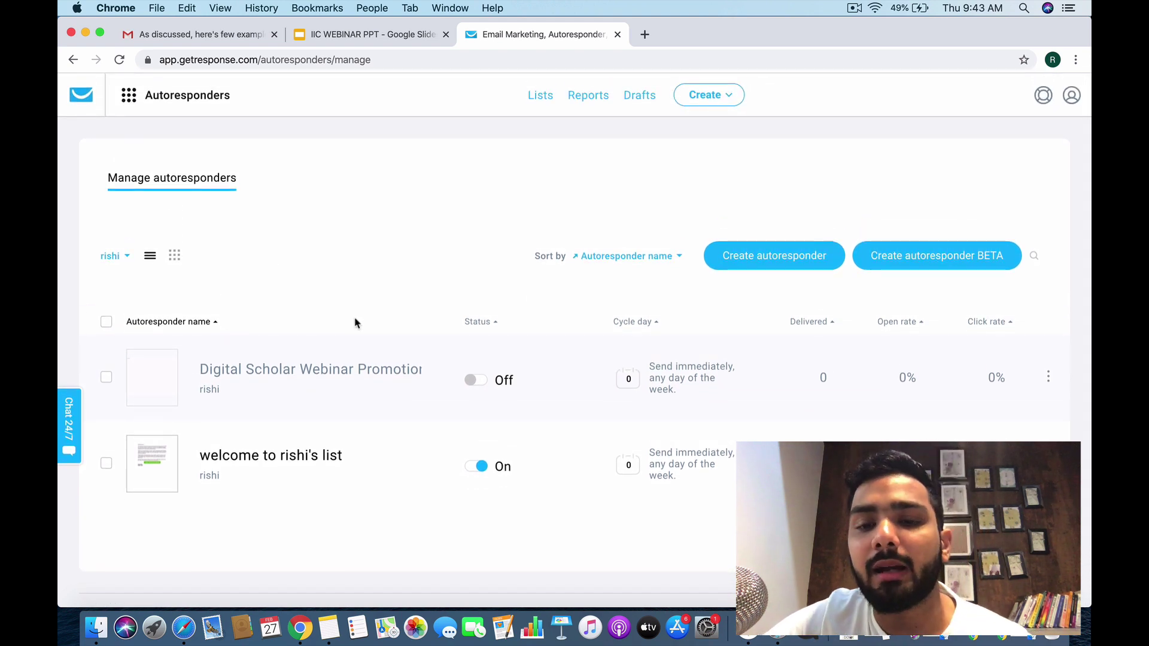